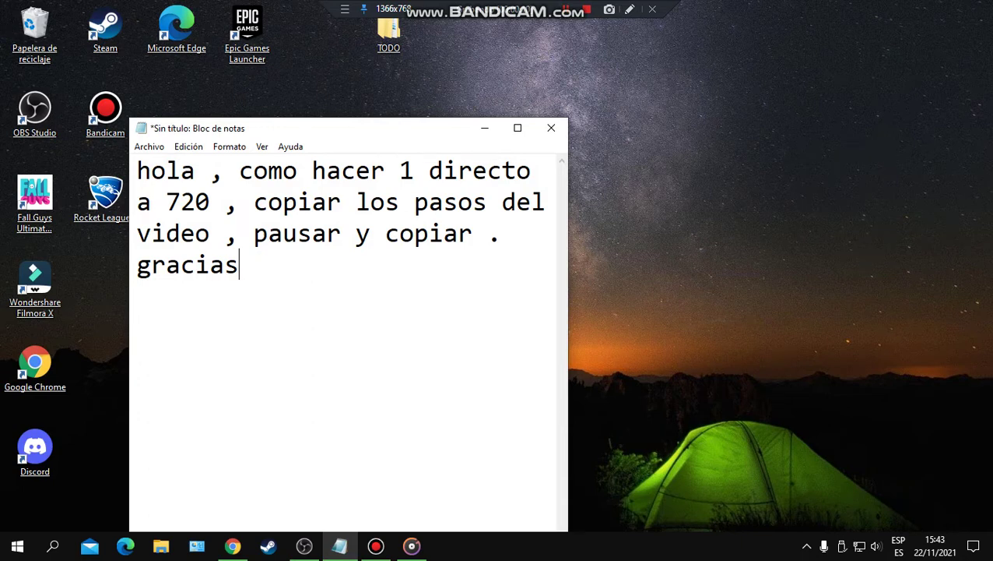
Reposition and minimize the Notepad note, and switch to OBS Studio.
left_click_drag(336, 128, 393, 111)
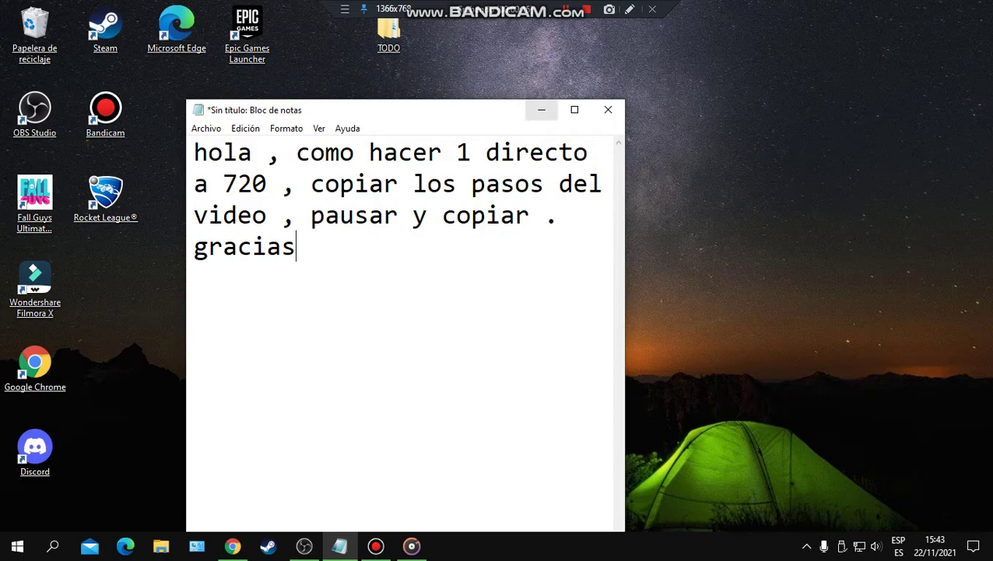
left_click(541, 109)
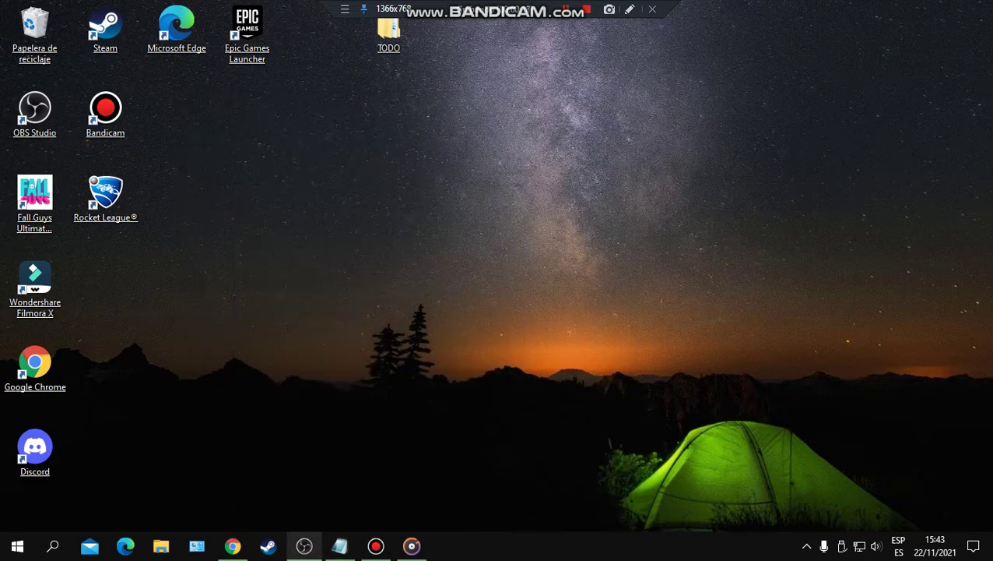
left_click(305, 545)
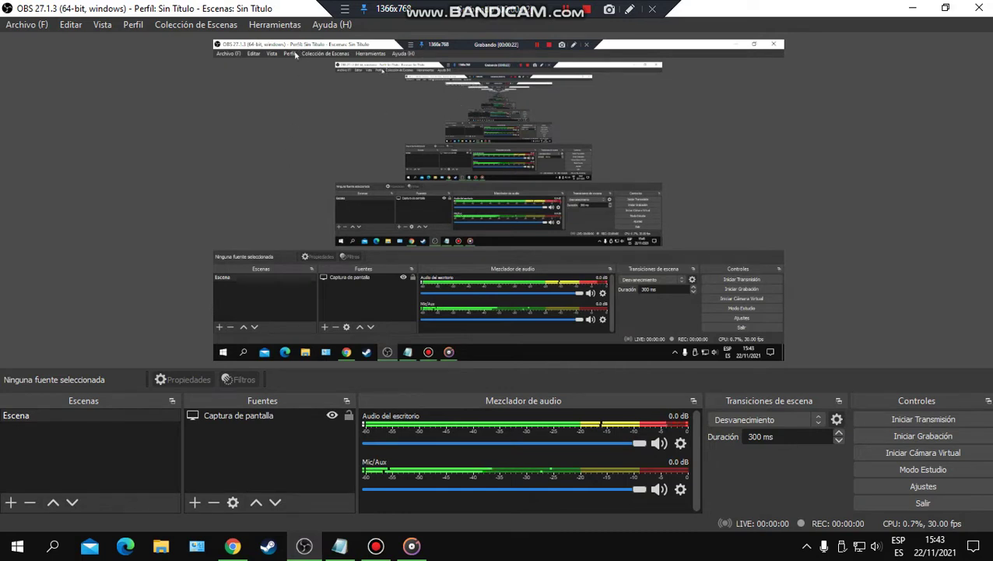
Create a new profile named 2 with the automatic configuration wizard enabled.
left_click(133, 24)
left_click(146, 42)
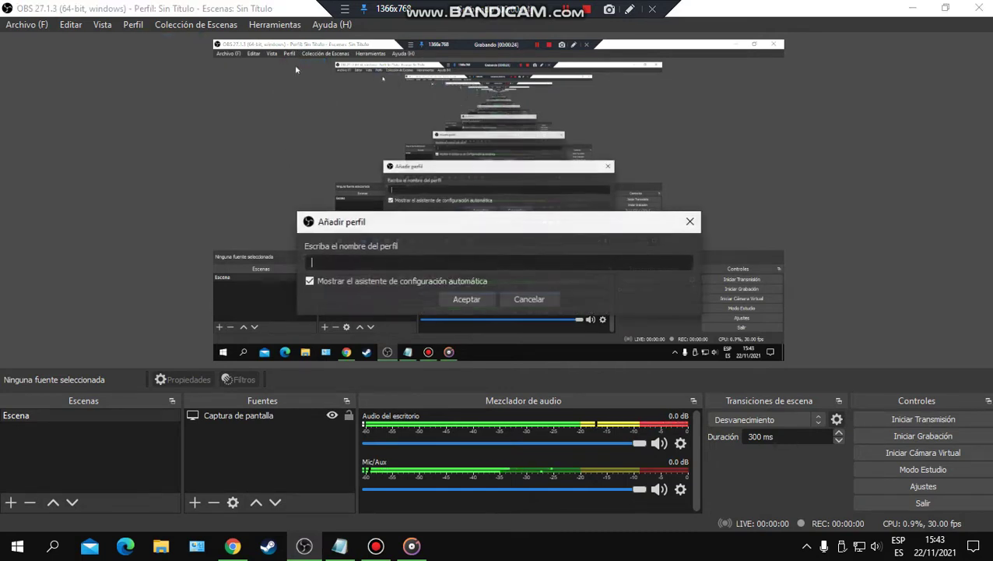
type("2")
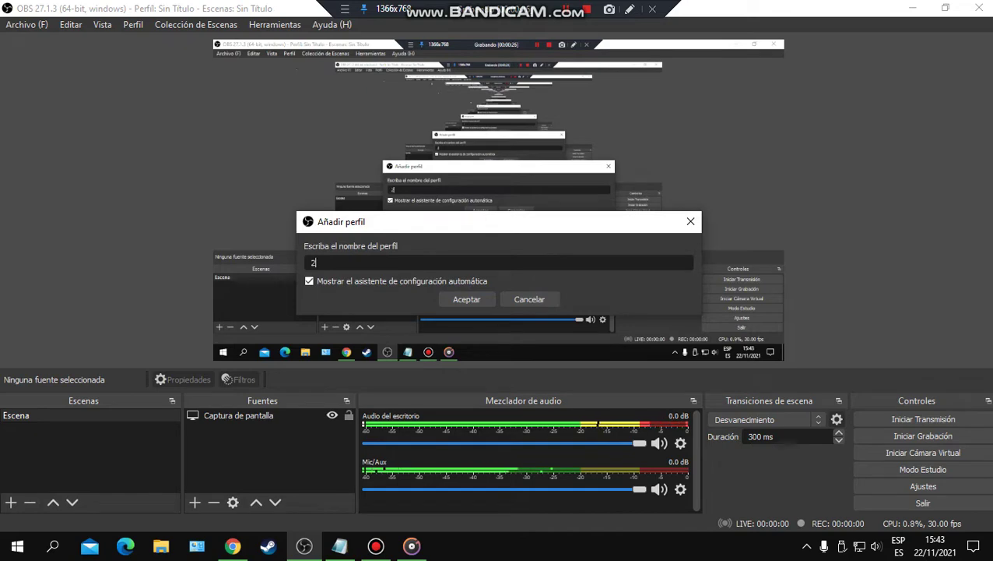
left_click(467, 299)
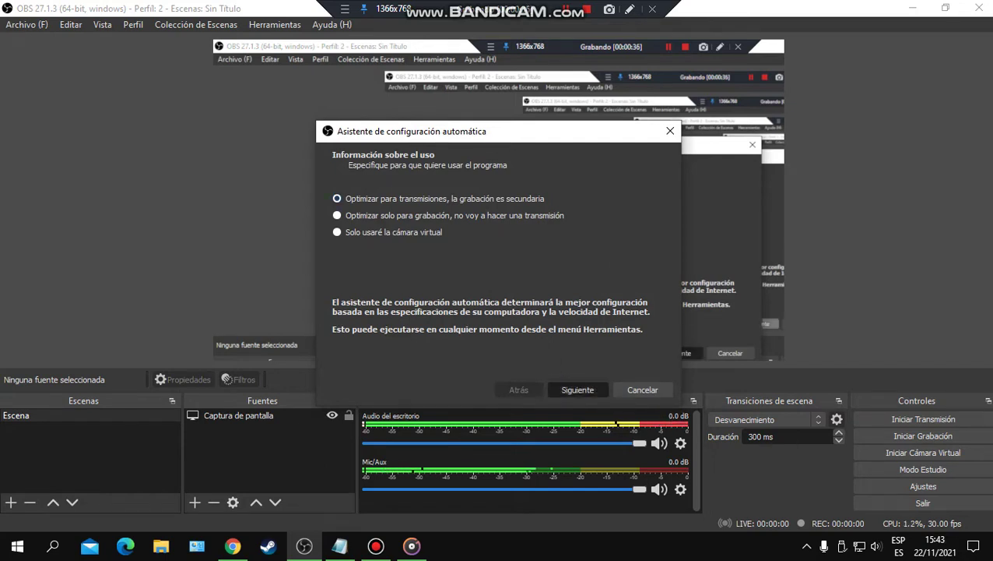
Keep the wizard optimized for streaming, and set the base resolution to 1280x720 and the FPS to 30.
left_click(578, 389)
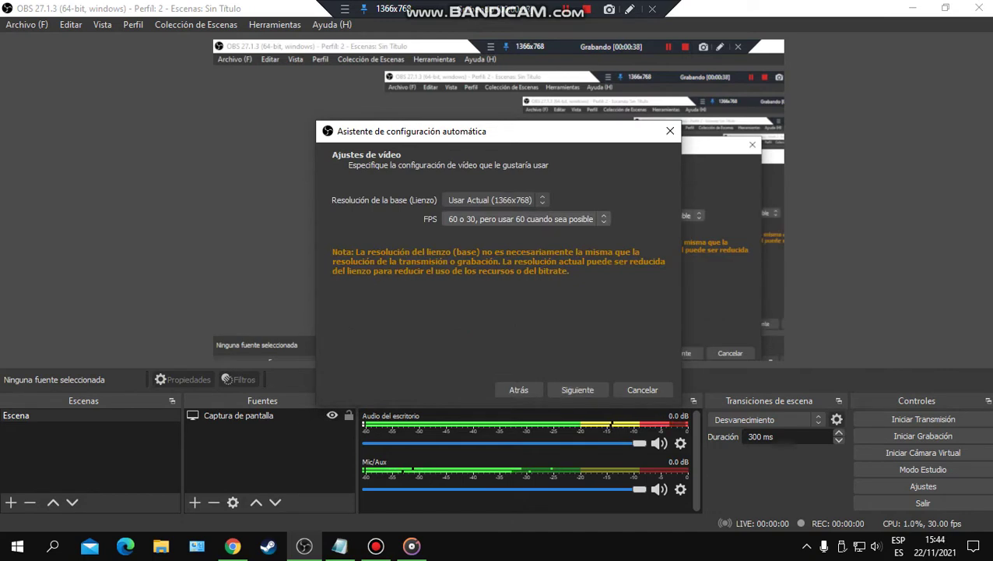
left_click(494, 200)
key("Down")
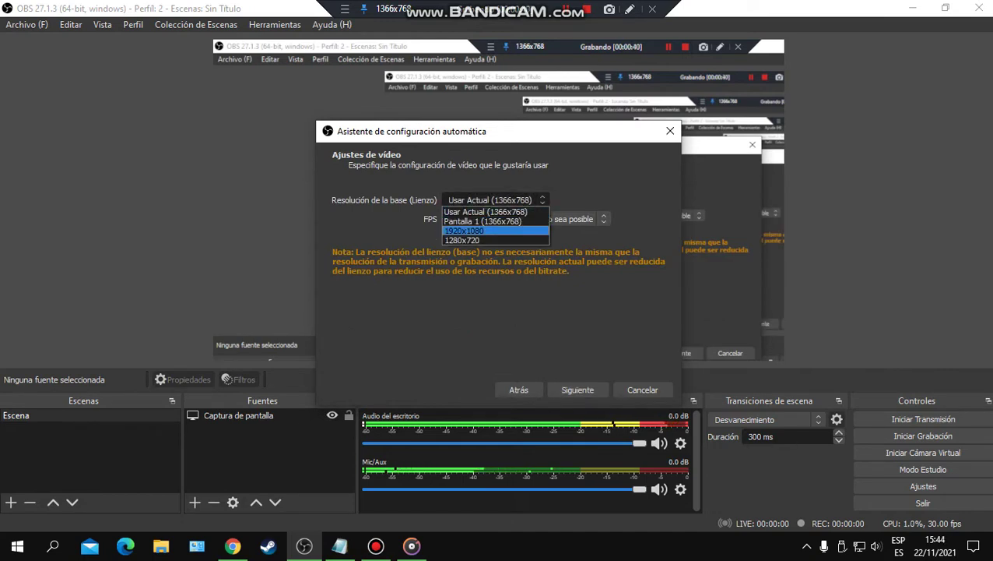
key("Down")
key("Return")
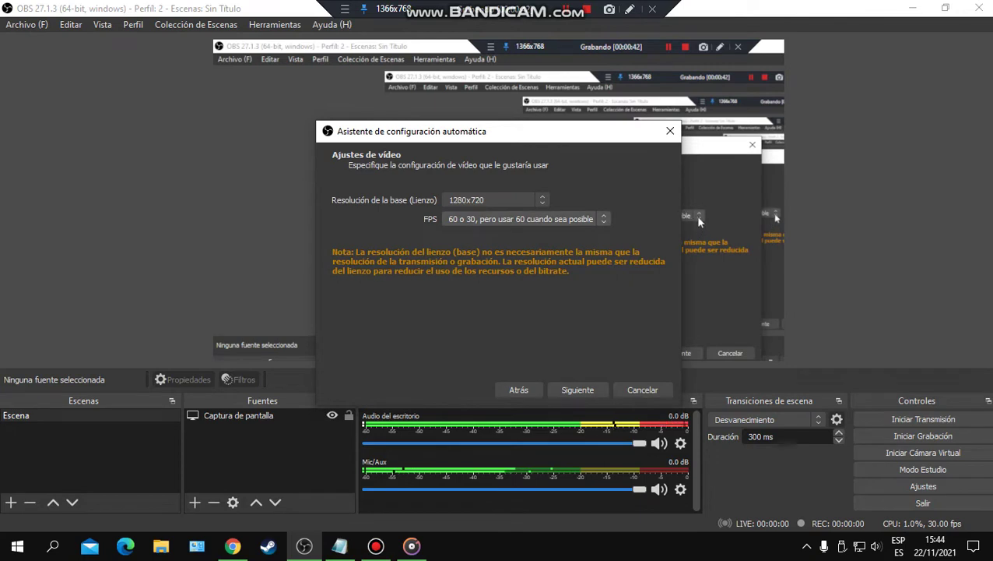
left_click(598, 219)
key("Up")
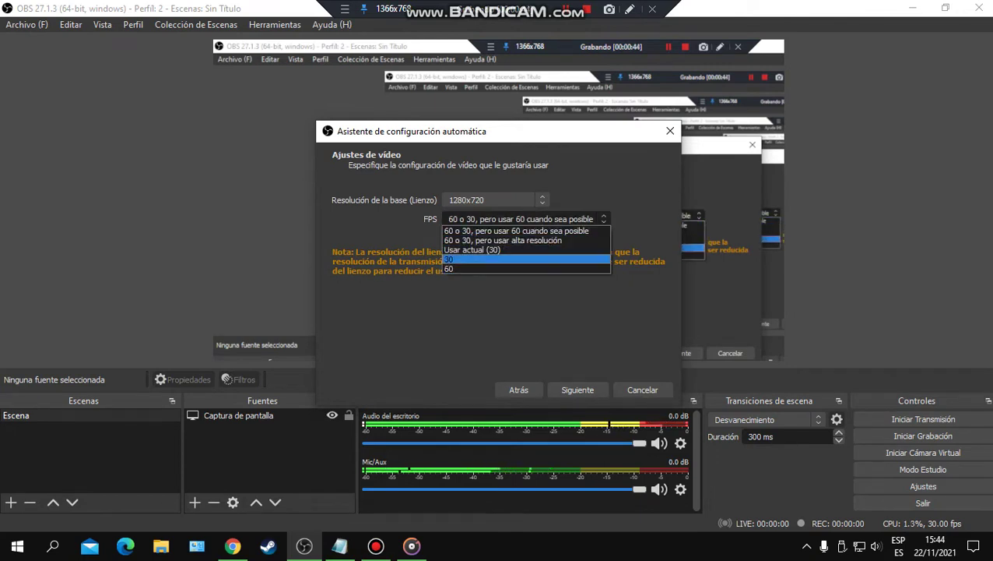
key("Return")
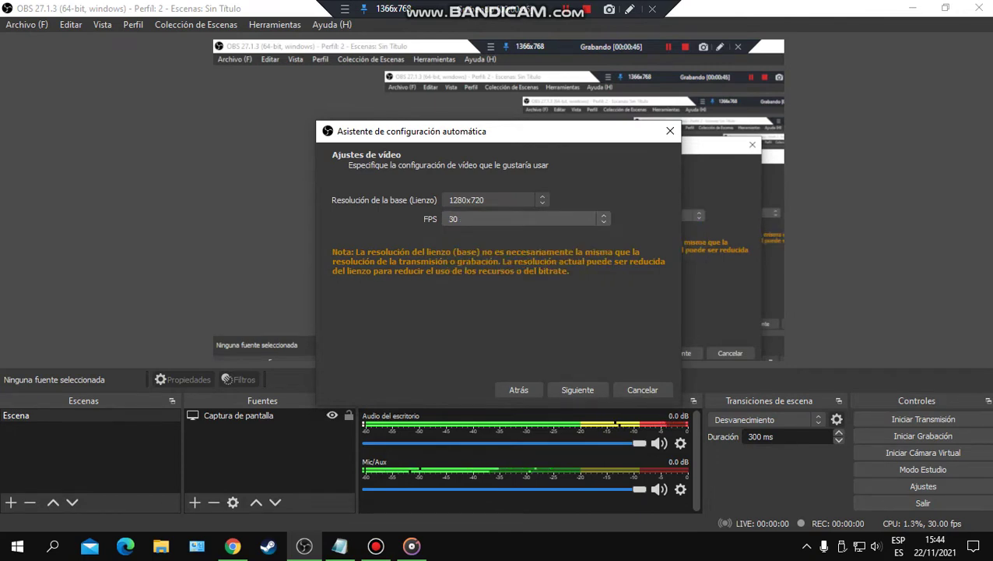
key("Return")
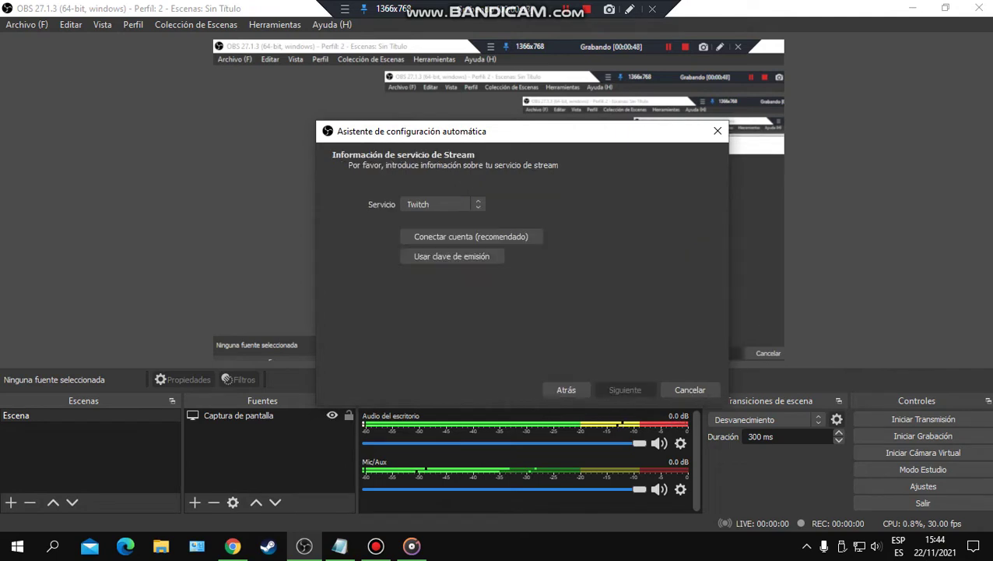
Select YouTube - RTMPS as the streaming service and choose to use a stream key.
key("shift+Tab")
key("space")
key("Down")
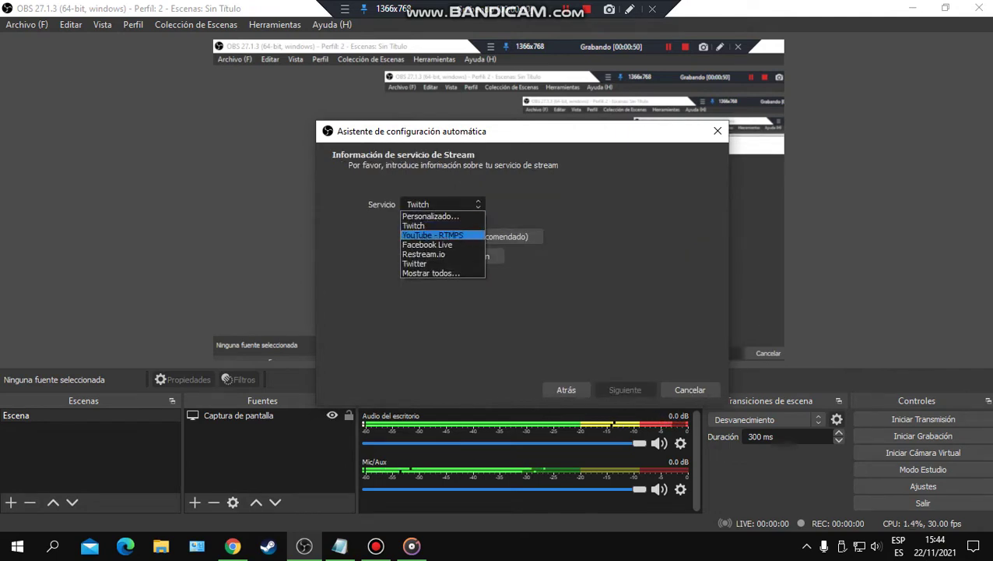
key("Return")
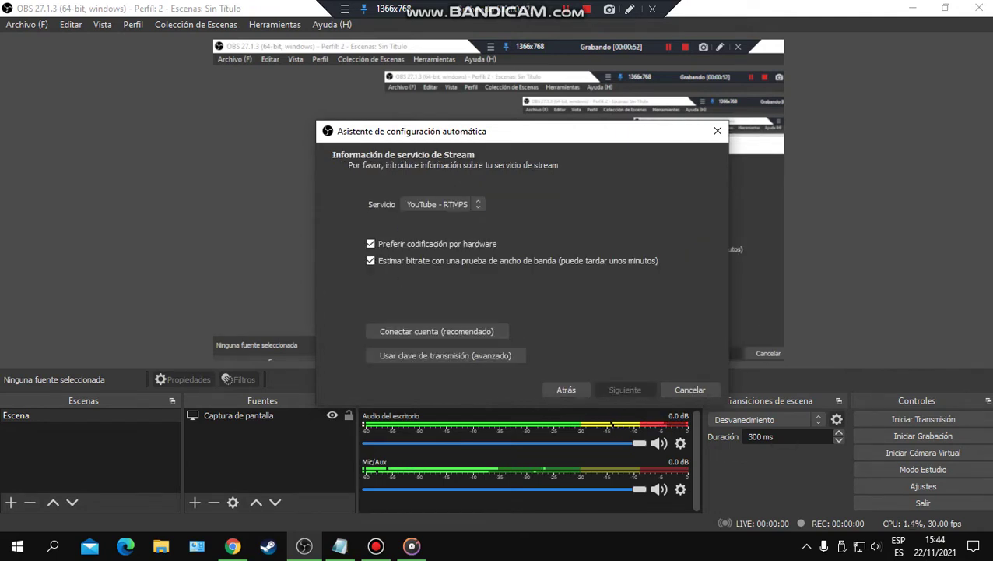
key("Tab")
key("space")
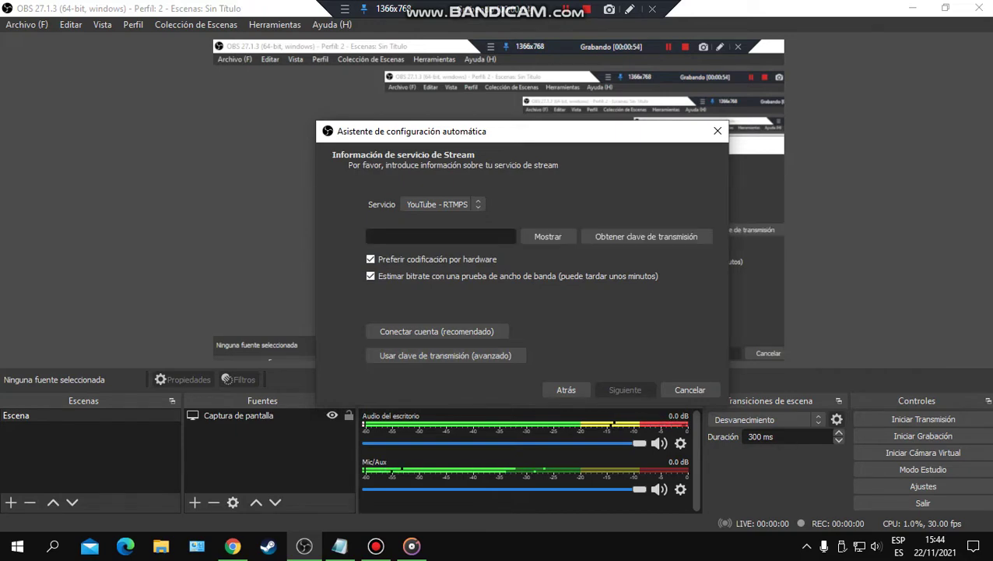
Open YouTube Studio's live streaming page from the wizard and copy the default stream key.
key("Tab")
key("Tab")
key("space")
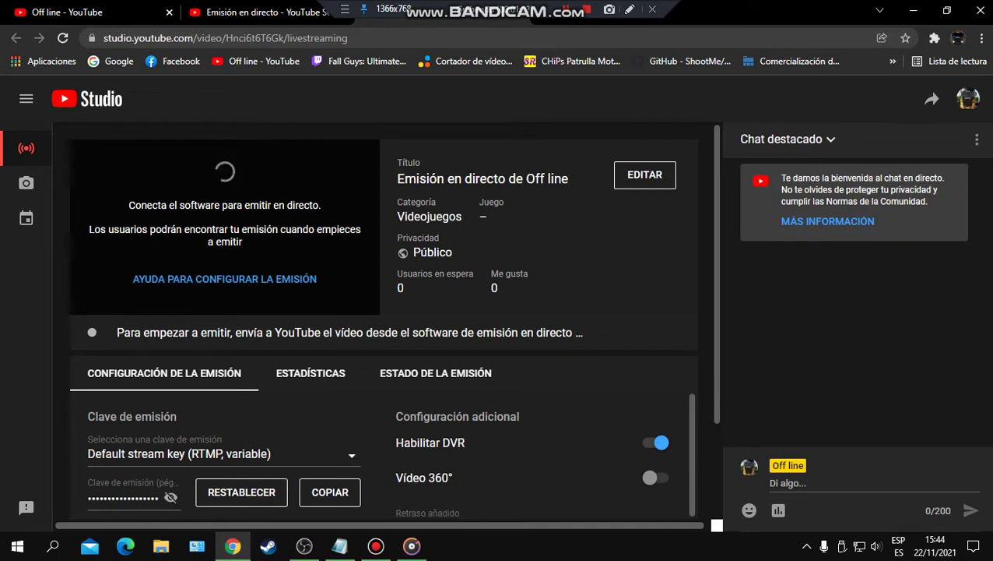
left_click(331, 492)
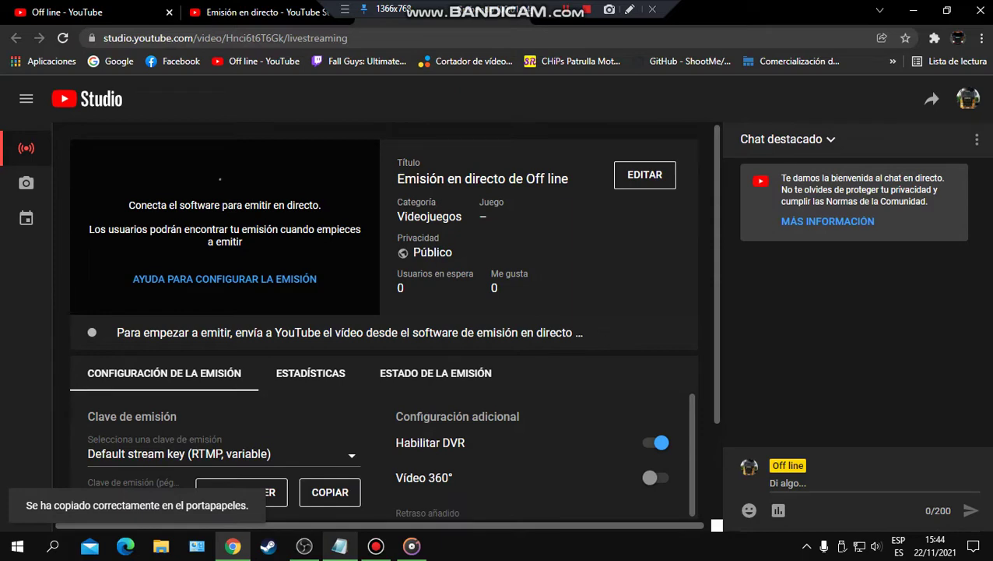
Return to OBS Studio, paste the stream key into the wizard and start the bandwidth test.
left_click(305, 546)
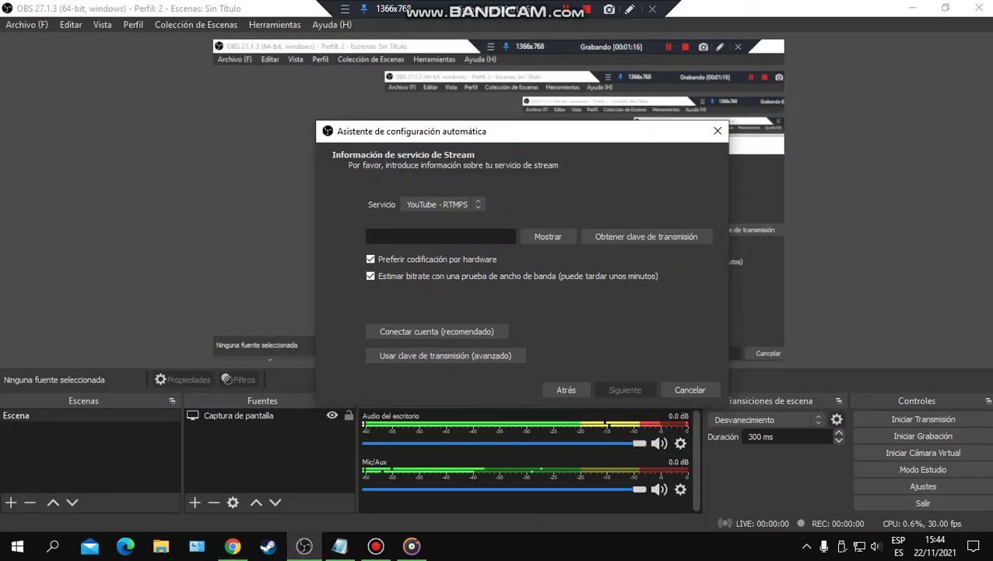
right_click(441, 239)
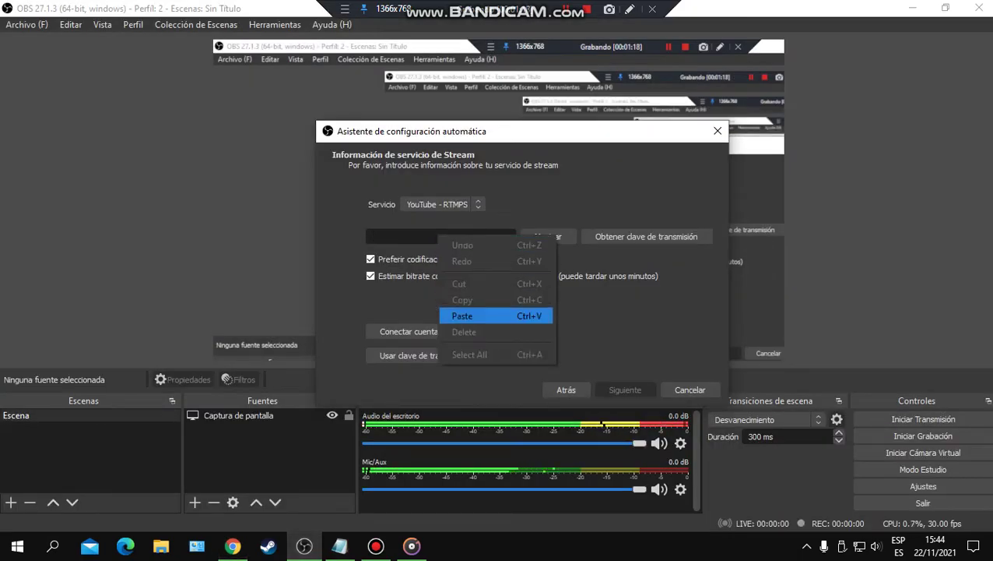
left_click(463, 315)
left_click(625, 390)
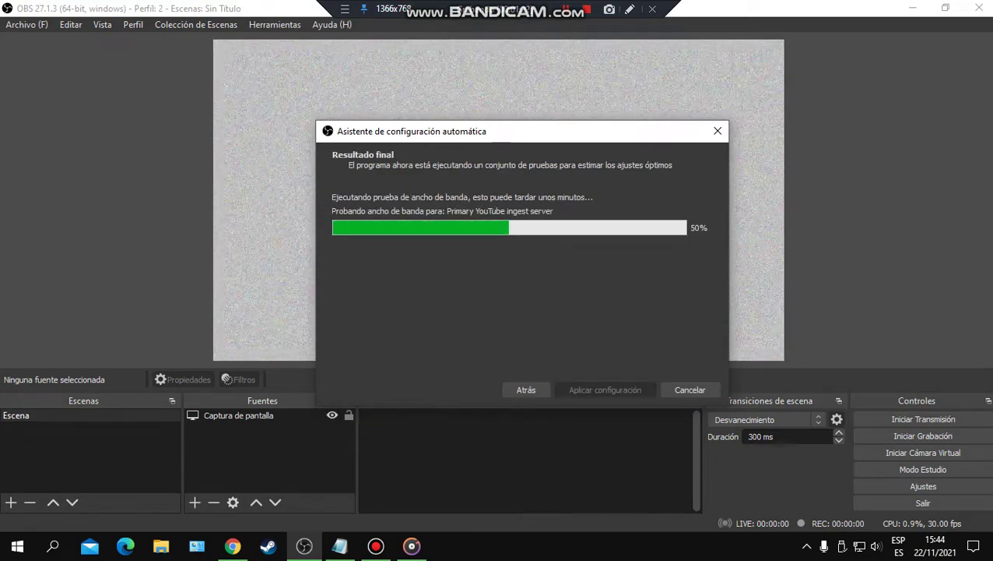
Switch to Chrome and look at the YouTube channel's videos page.
left_click(233, 545)
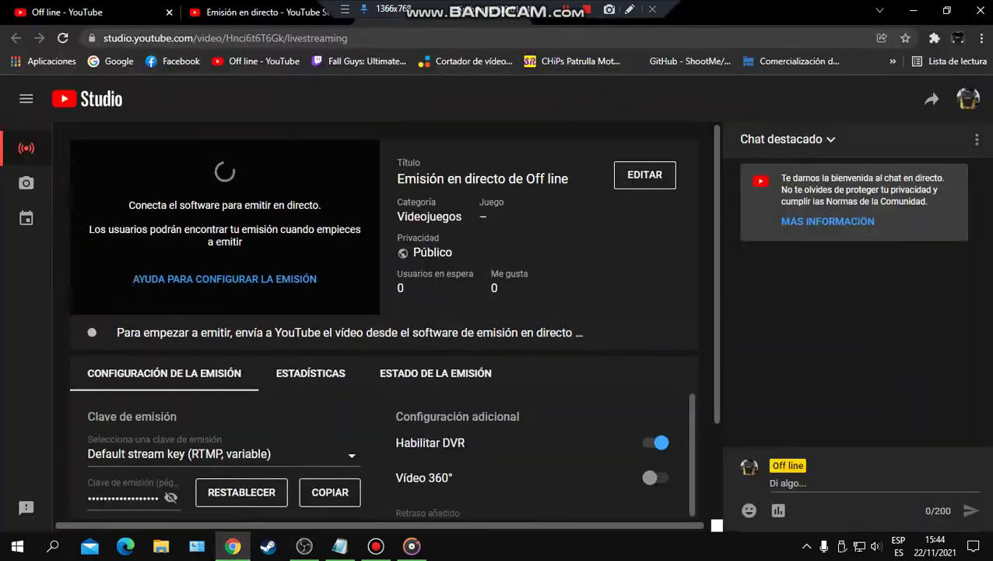
left_click(109, 12)
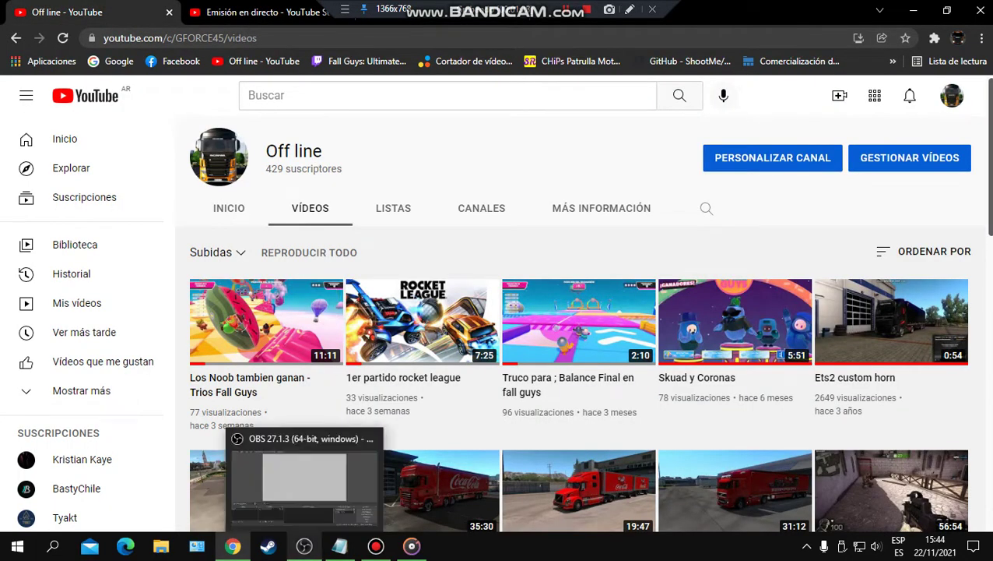
Return to OBS Studio and apply the wizard's recommended configuration.
left_click(304, 475)
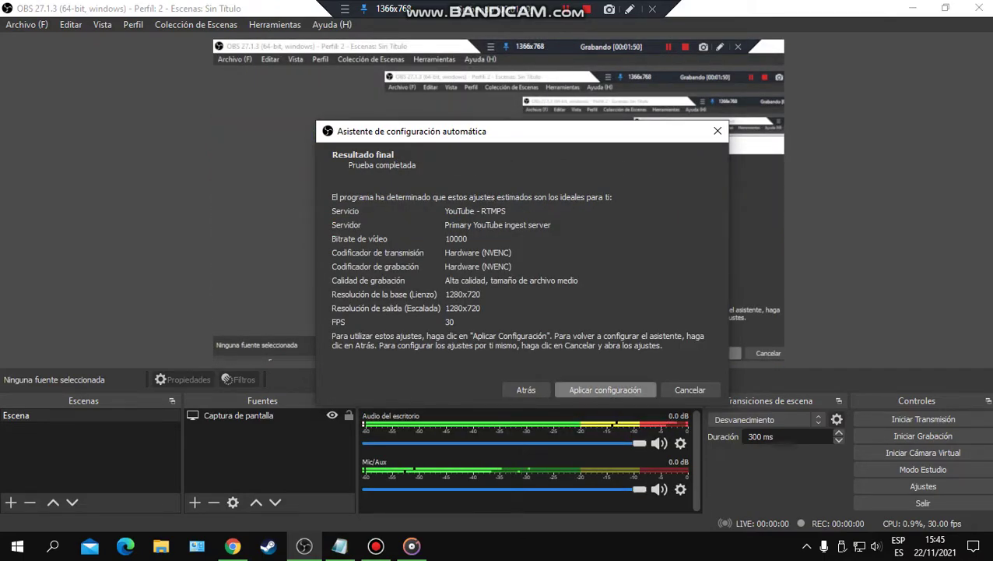
left_click(605, 389)
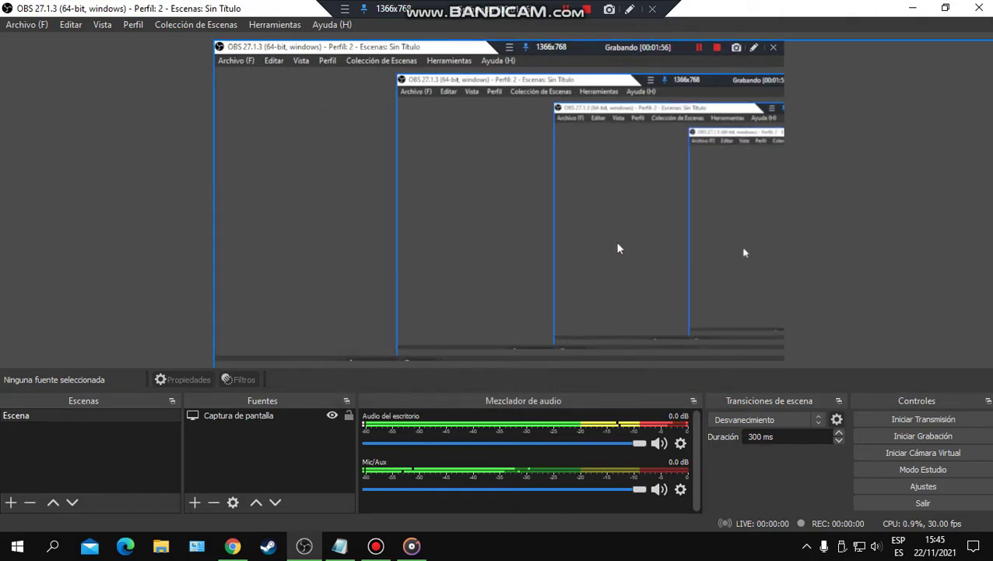
Move and resize the Captura de pantalla source so that it fills the whole preview canvas.
left_click_drag(640, 226, 355, 248)
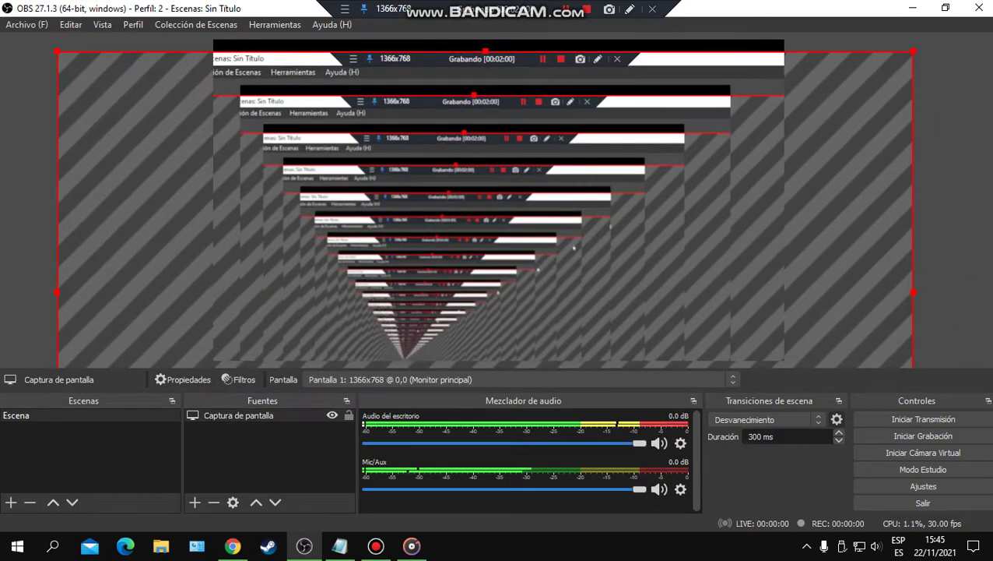
left_click_drag(913, 52, 643, 202)
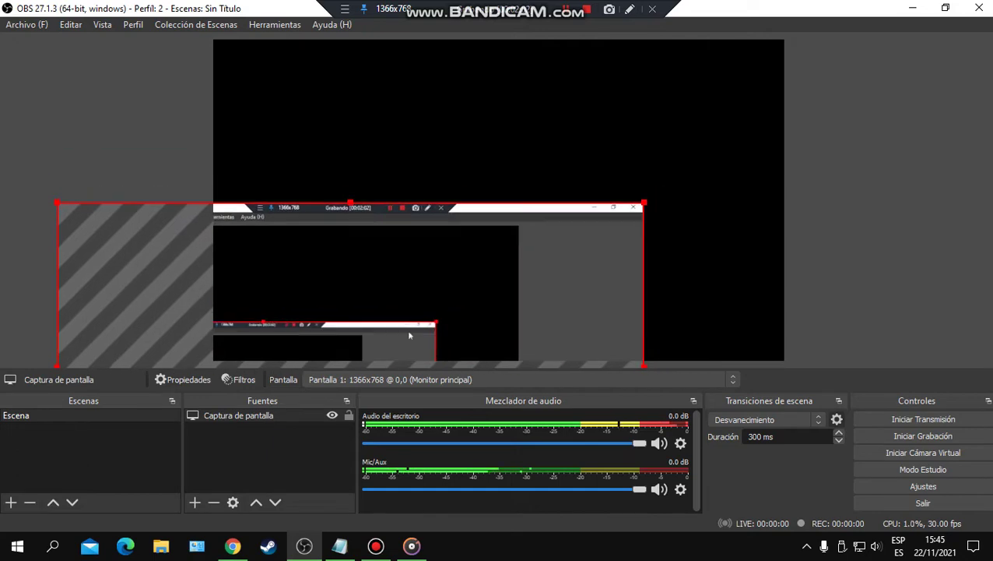
left_click_drag(570, 228, 691, 111)
left_click_drag(583, 148, 615, 84)
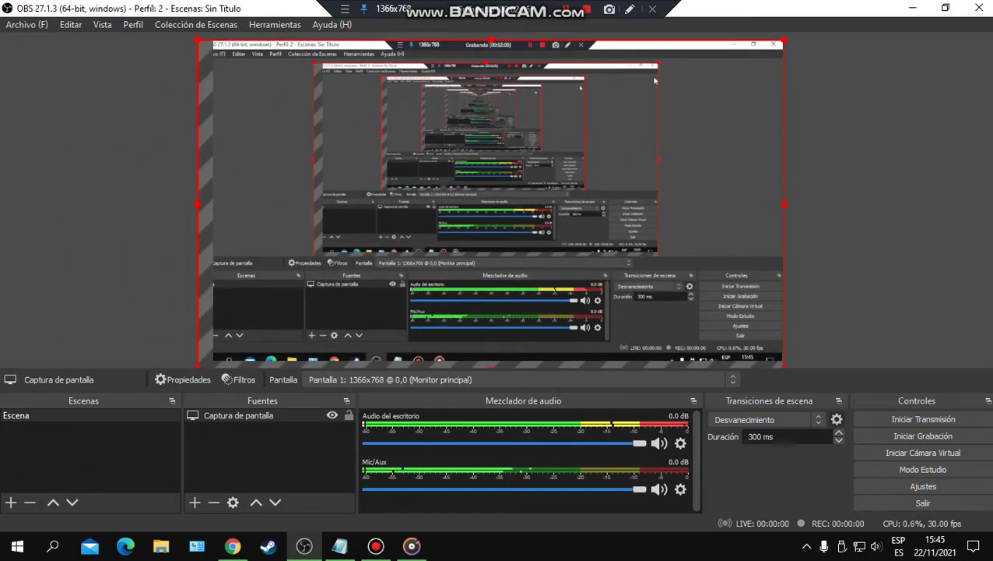
left_click_drag(784, 39, 737, 65)
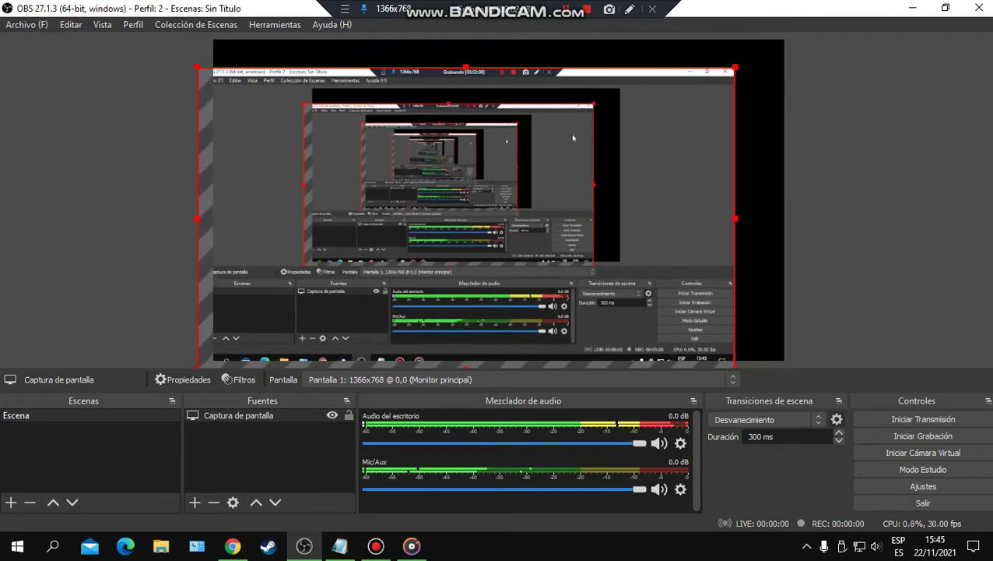
left_click_drag(574, 136, 617, 95)
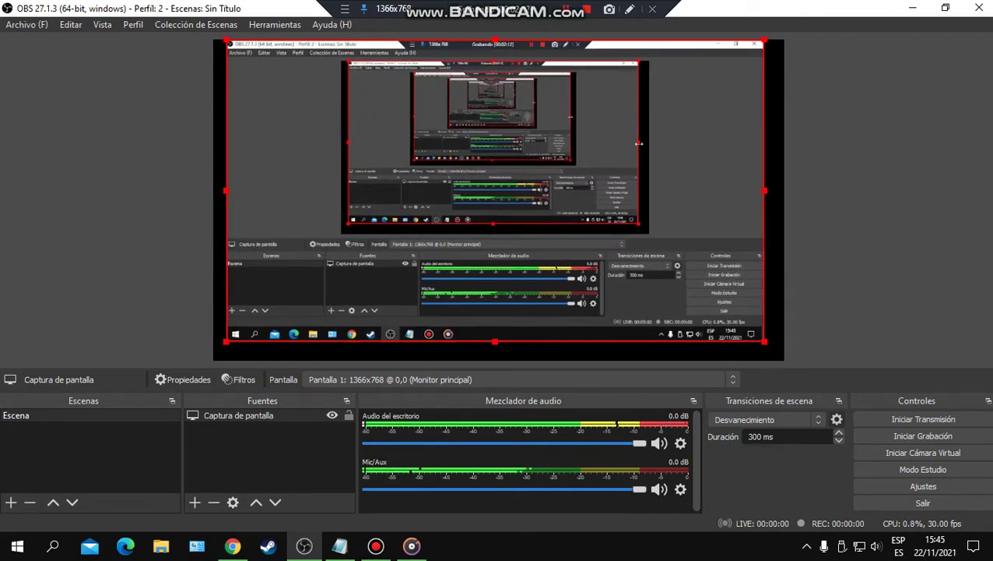
left_click_drag(765, 190, 783, 197)
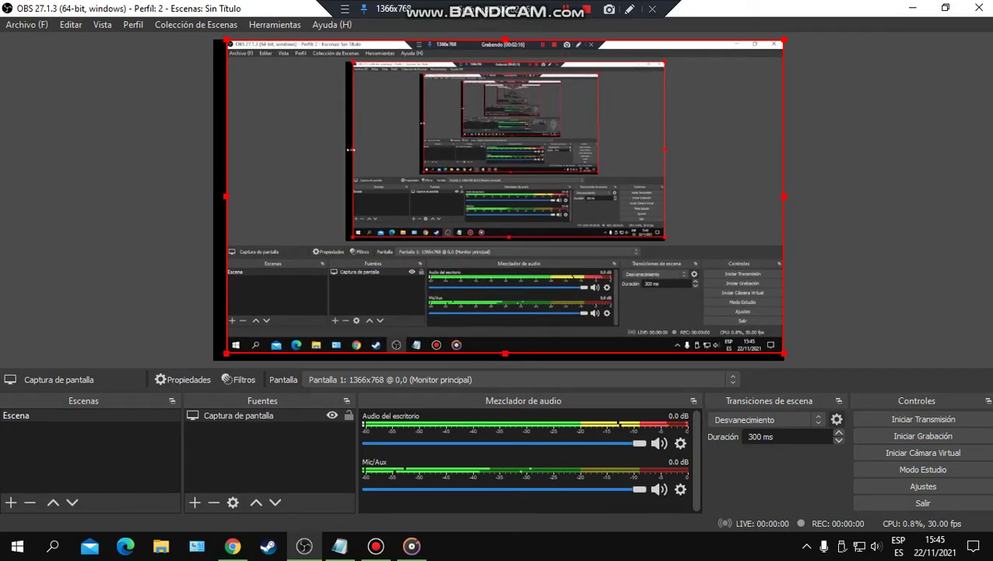
left_click_drag(225, 197, 214, 200)
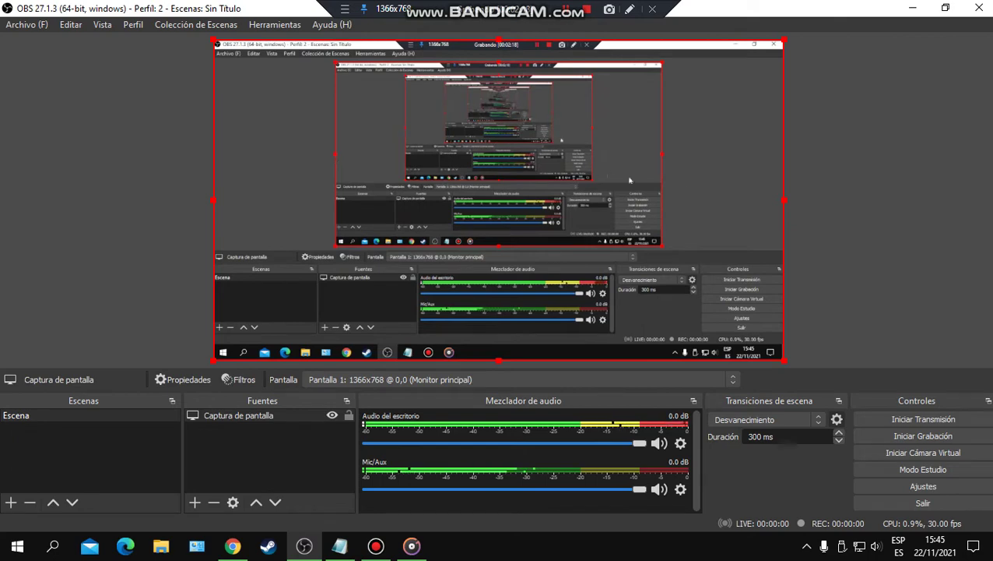
left_click(843, 258)
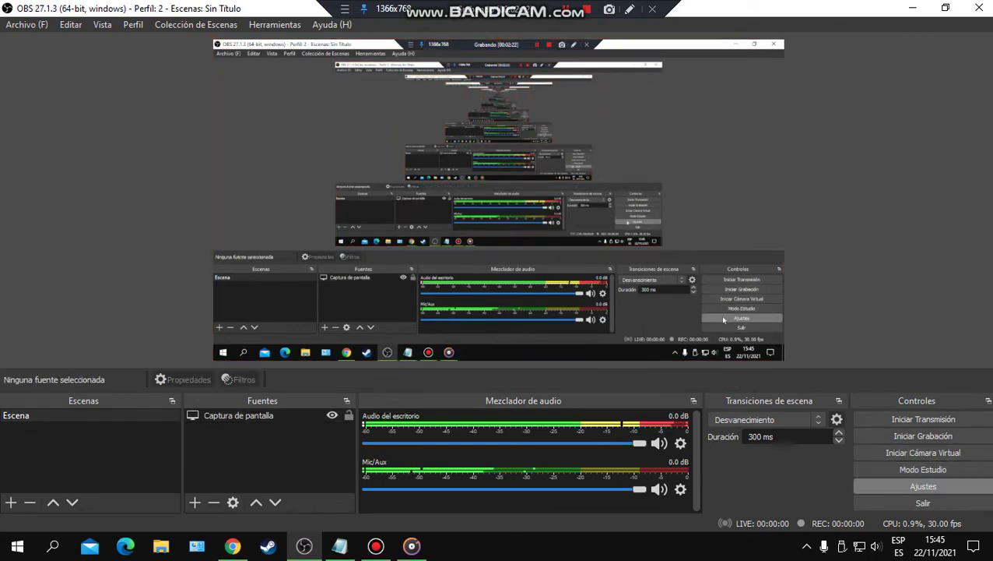
Open the settings, view the stream page, and set the output mode to Avanzado.
left_click(923, 486)
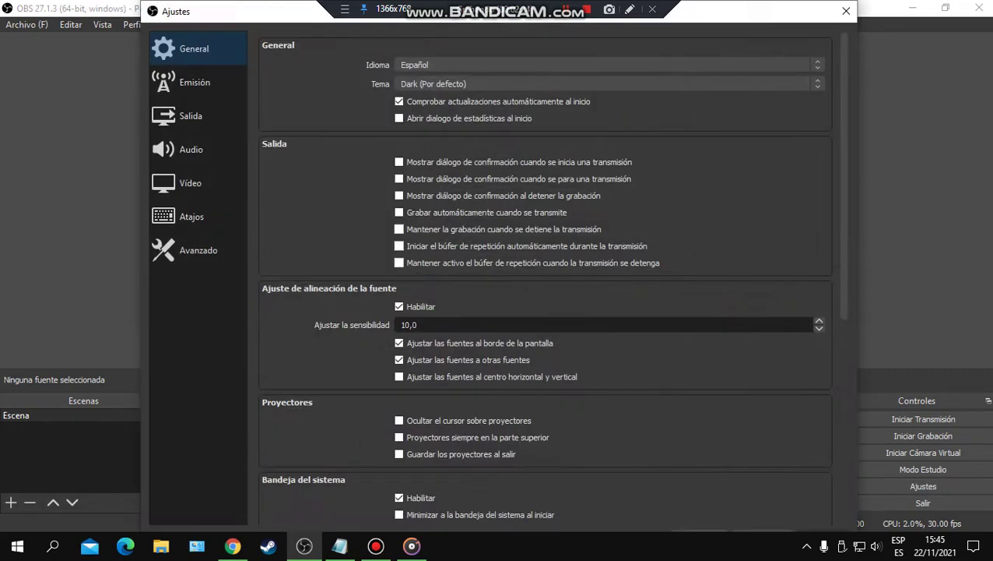
left_click_drag(255, 16, 246, 65)
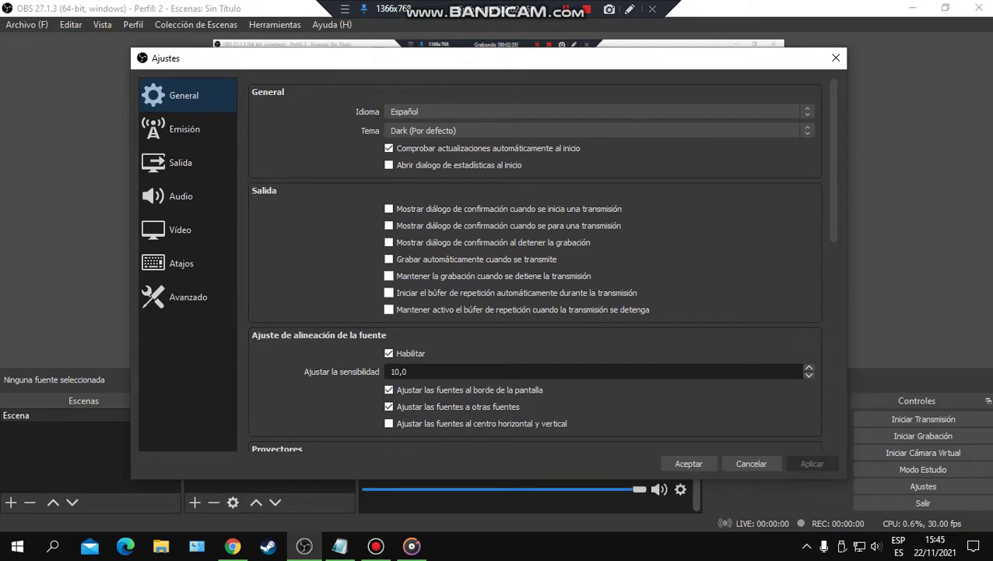
left_click(187, 128)
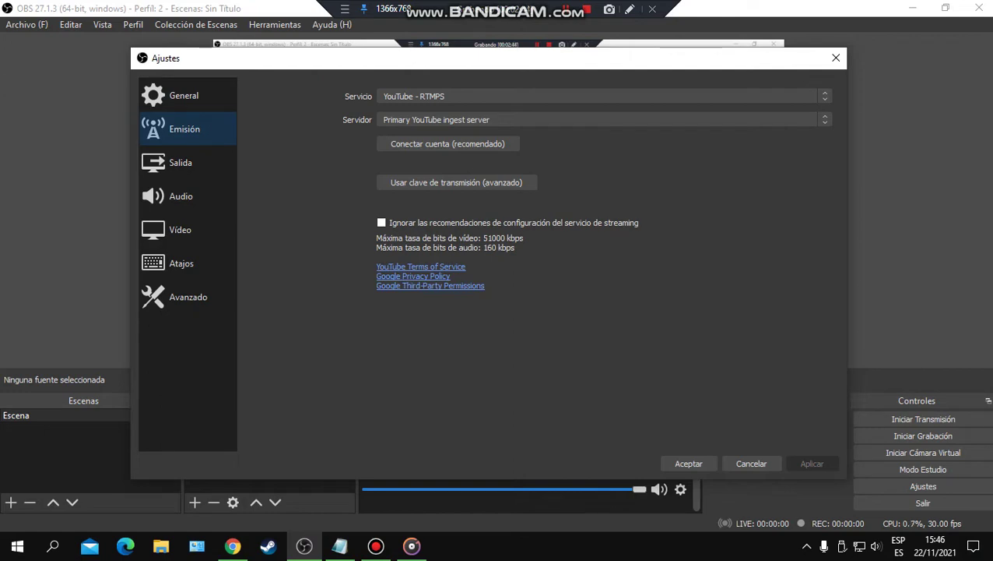
left_click(187, 162)
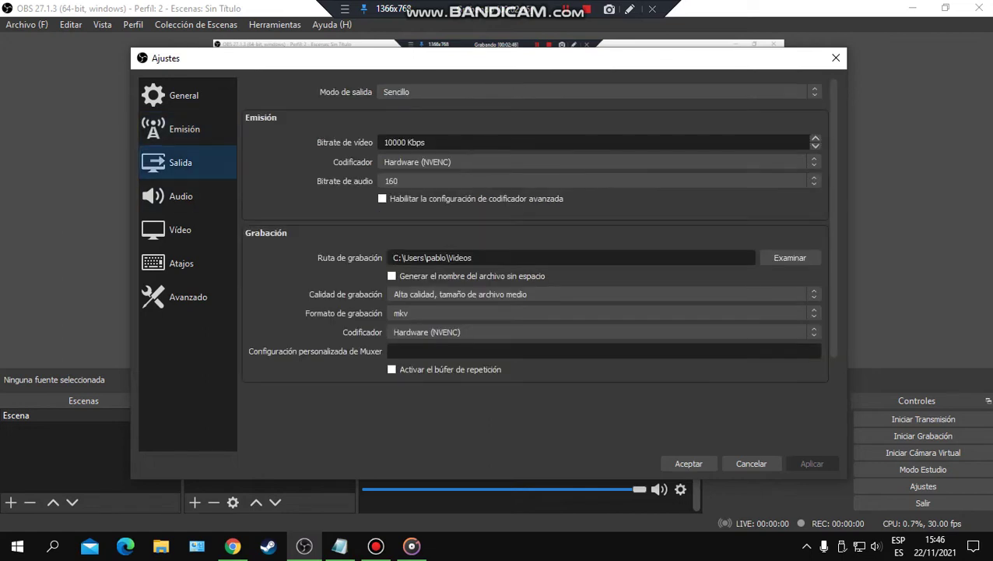
left_click(598, 92)
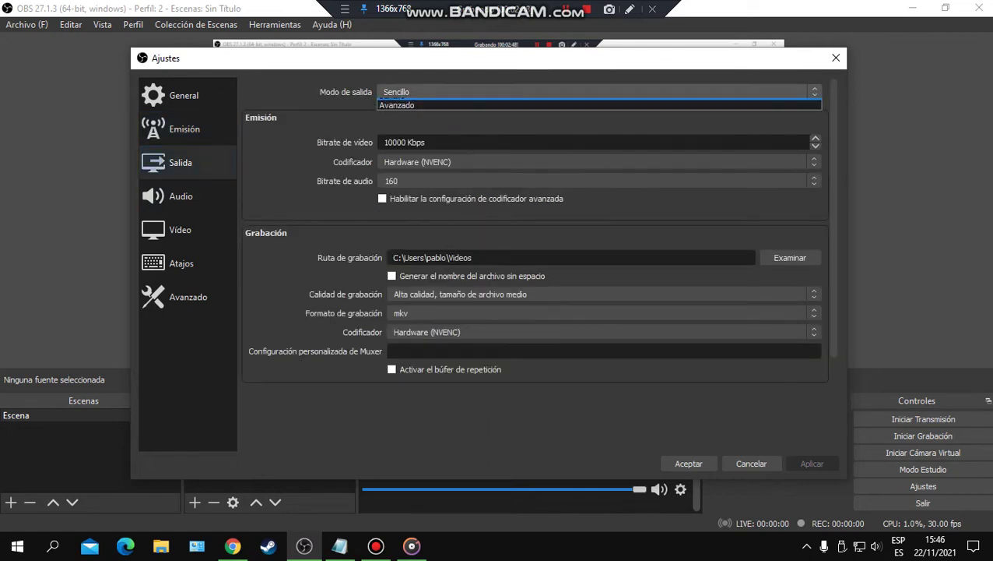
left_click(599, 113)
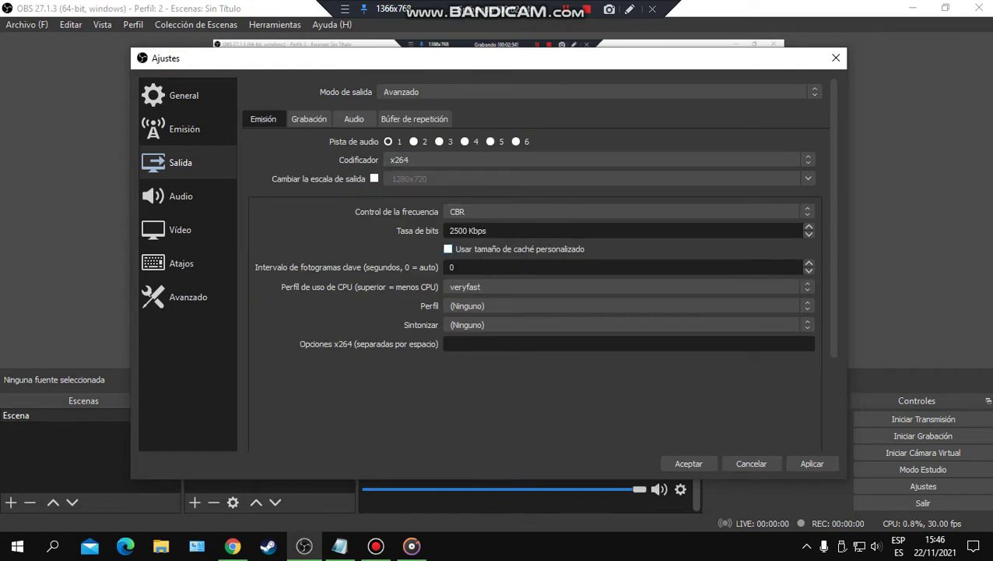
Enable rescaled streaming output at 1280x720 and set the bitrate to 600 Kbps.
left_click(374, 178)
key("BackSpace")
key("BackSpace")
key("BackSpace")
key("BackSpace")
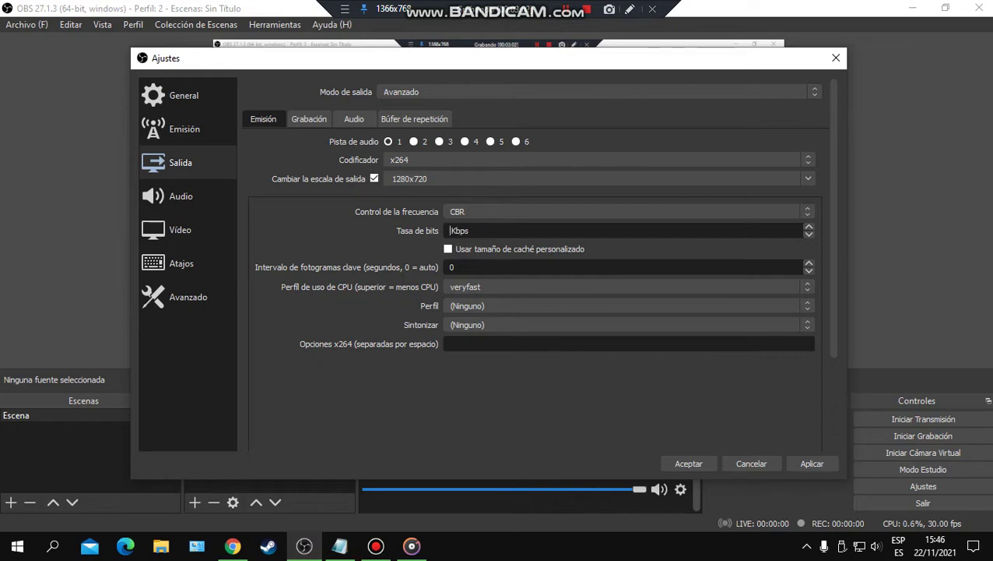
type("5")
key("BackSpace")
type("600")
Enable a custom buffer size of 600 and set the keyframe interval to 2 seconds.
left_click(447, 249)
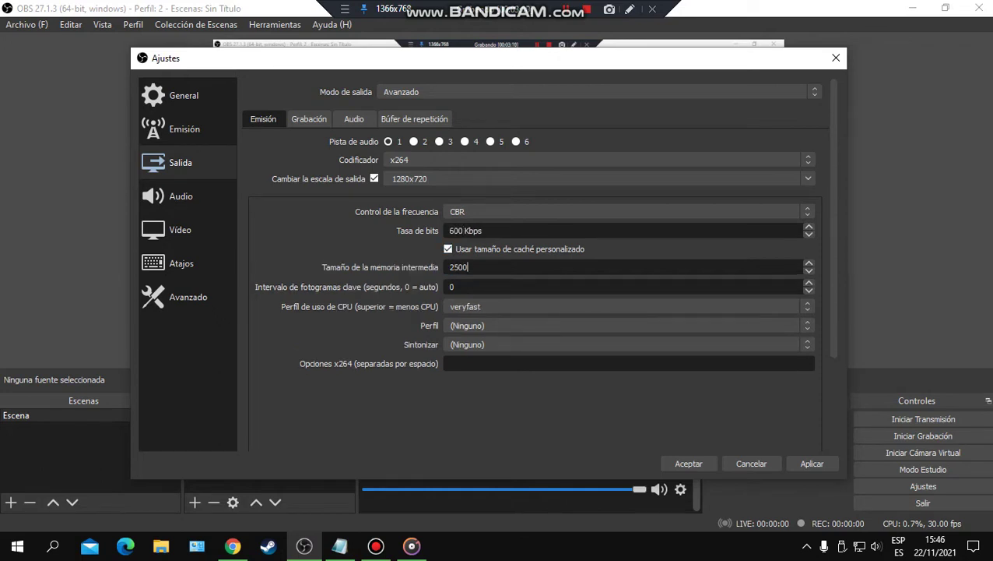
key("BackSpace")
key("BackSpace")
key("BackSpace")
type("2")
Set the x264 encoder profile to main and apply the output settings.
left_click(628, 326)
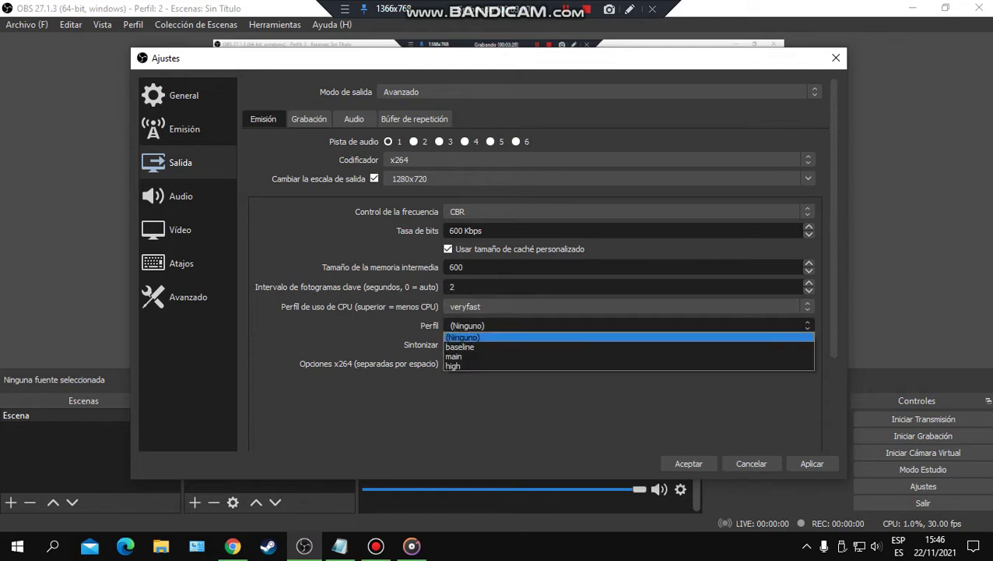
key("Down")
key("Down")
key("Return")
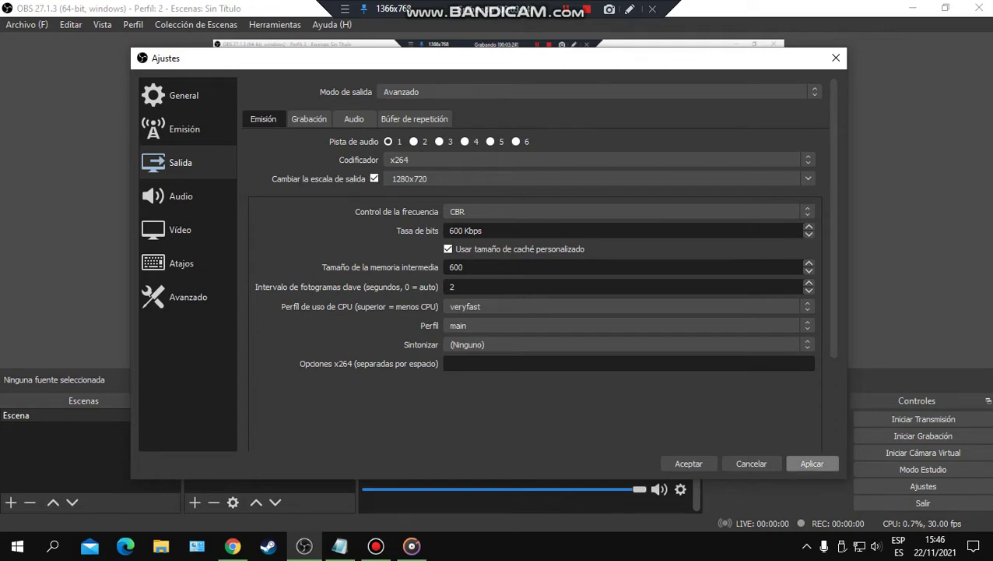
left_click(812, 463)
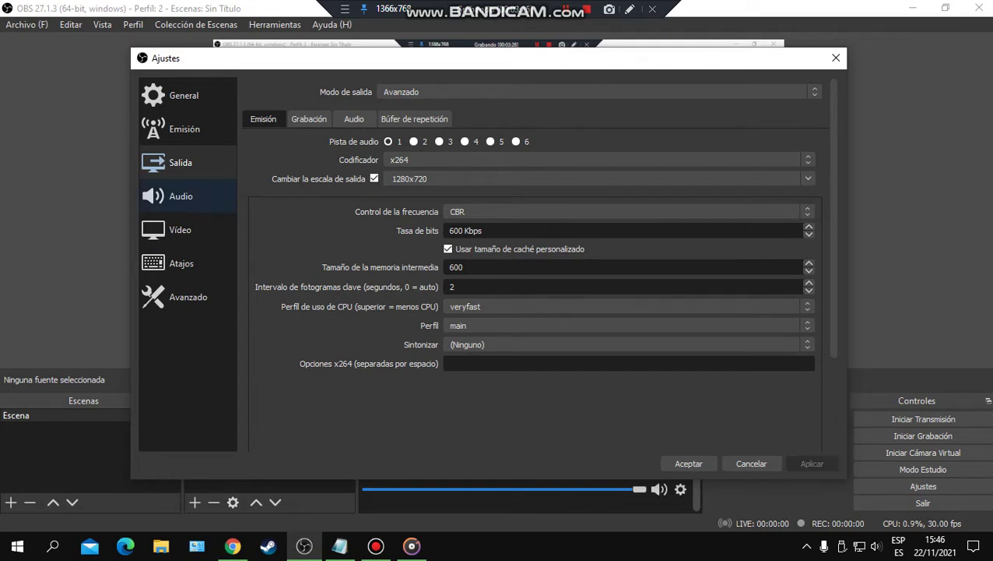
Review the audio, video, hotkey and advanced settings, including the desktop audio device choices, and close the settings.
left_click(180, 197)
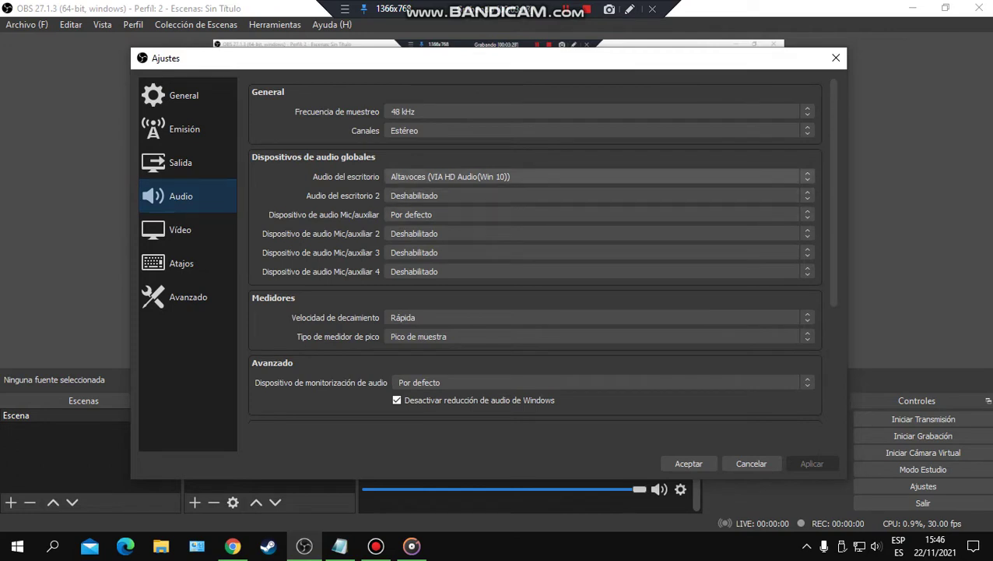
left_click(600, 176)
key("Escape")
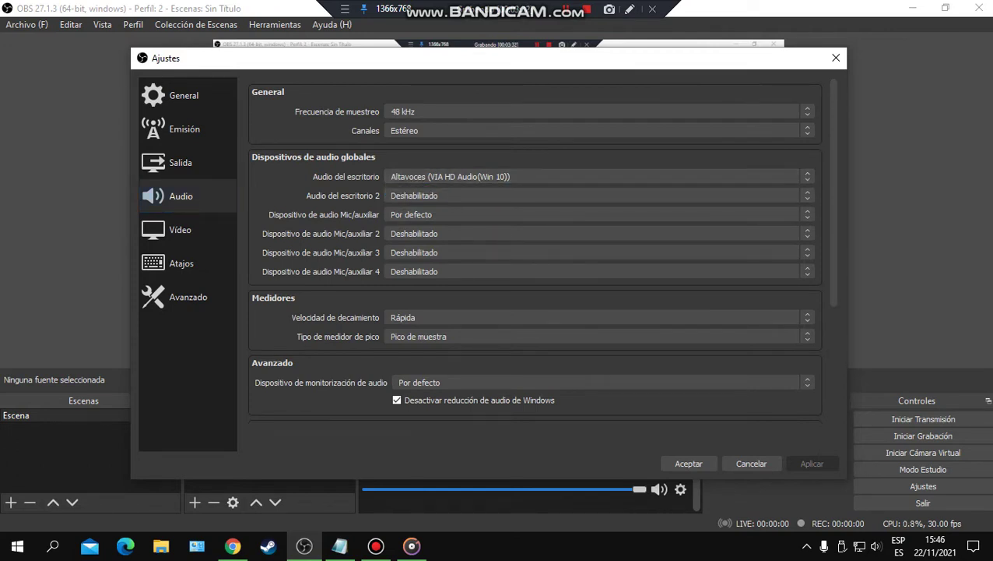
left_click(187, 228)
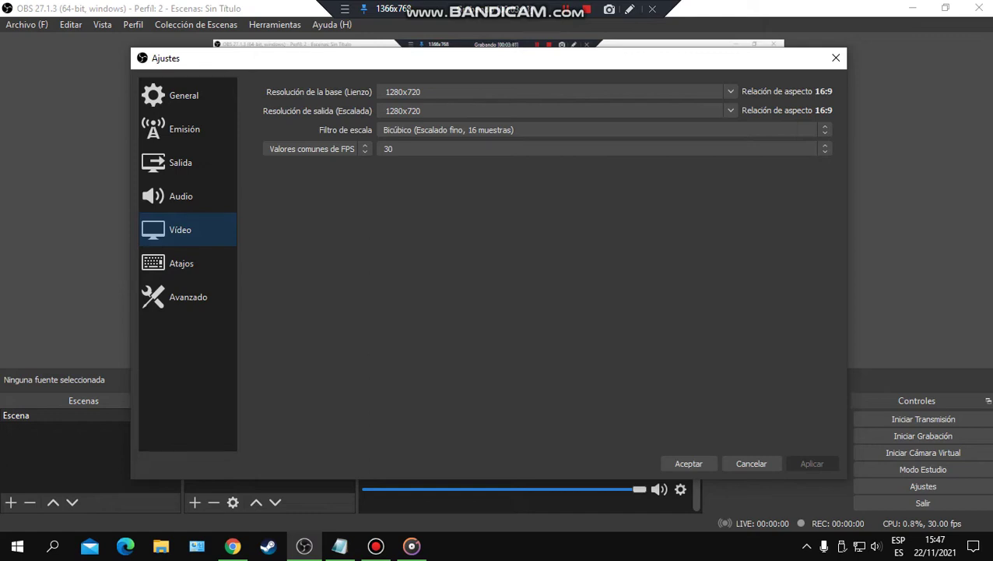
left_click(187, 263)
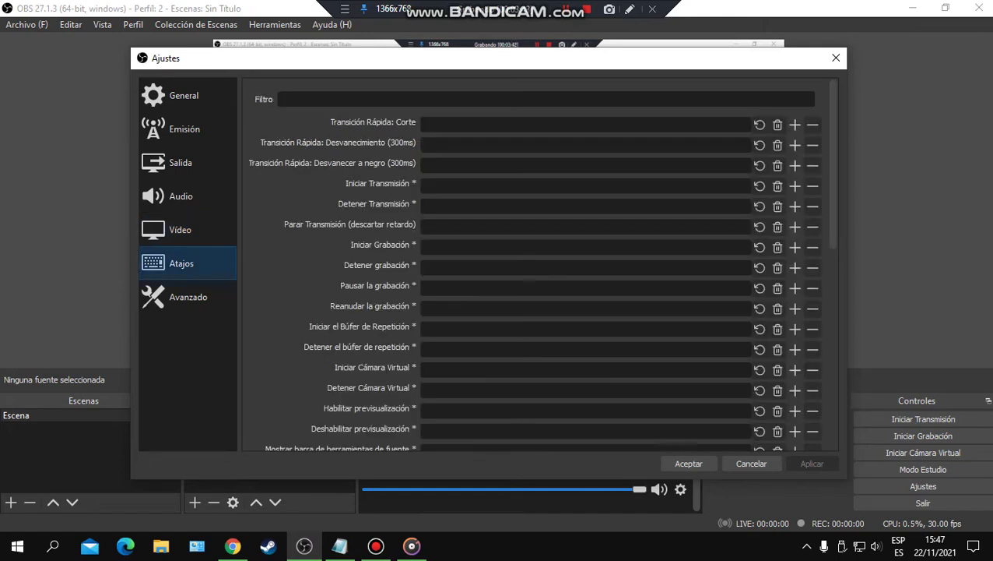
left_click(187, 297)
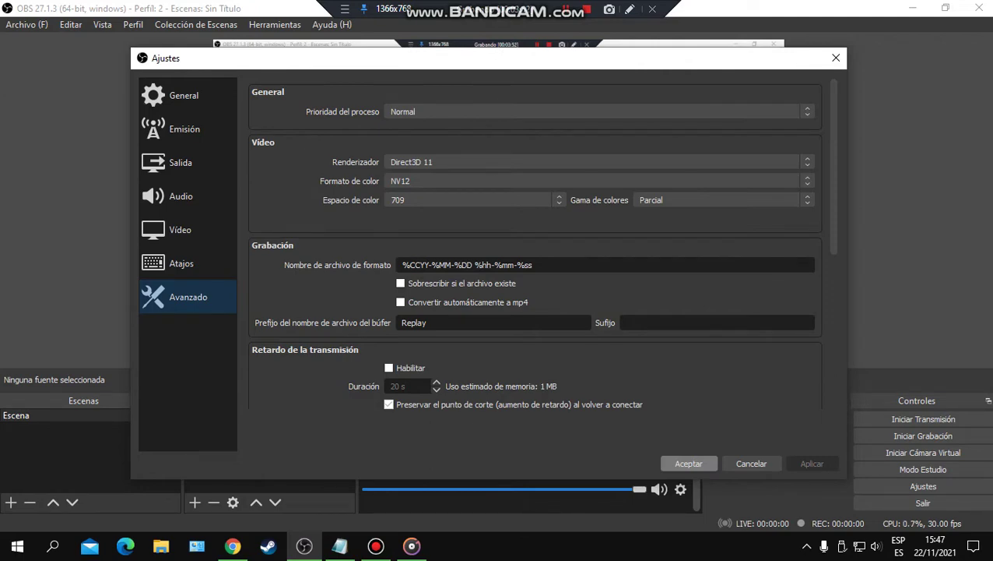
left_click(688, 464)
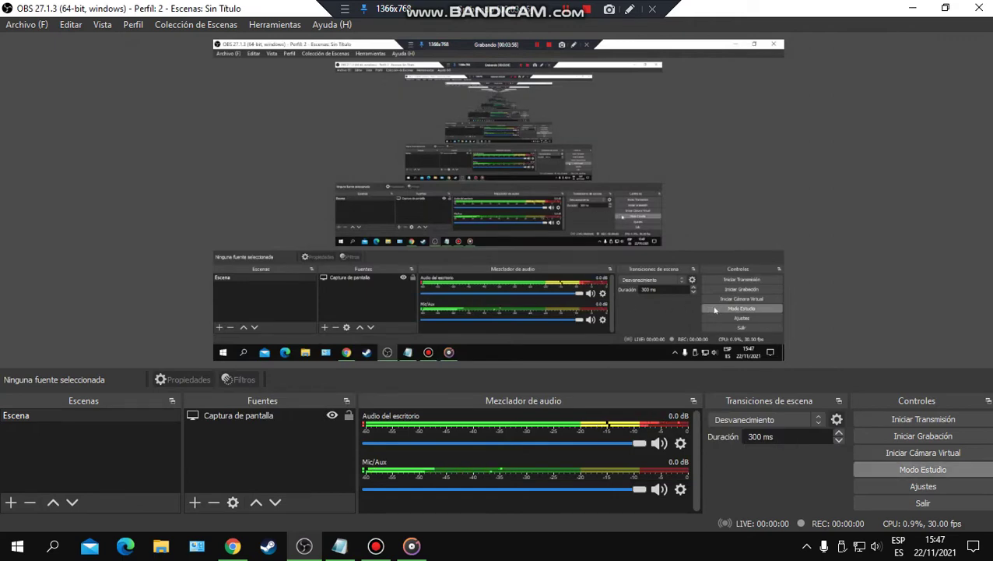
left_click(923, 486)
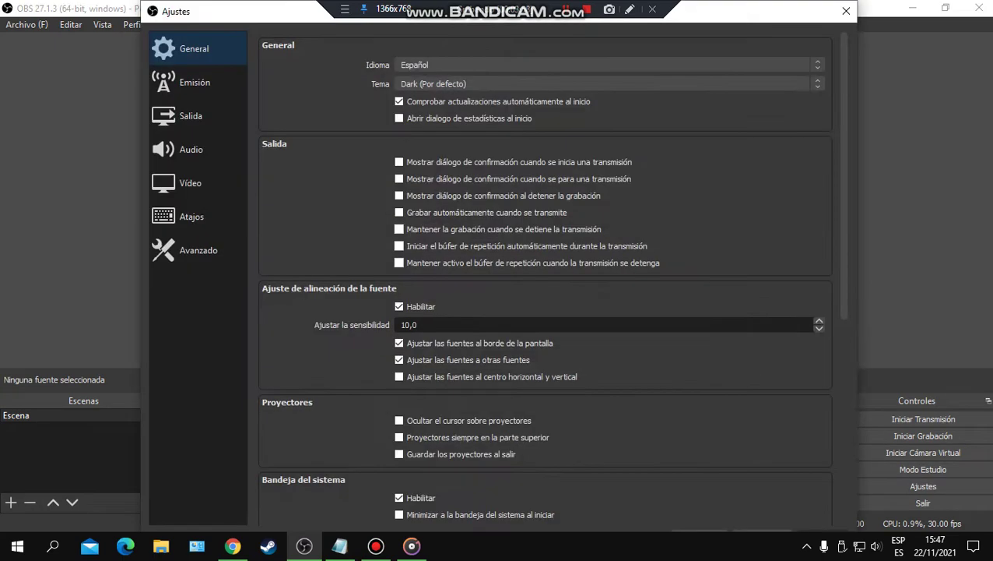
left_click(196, 82)
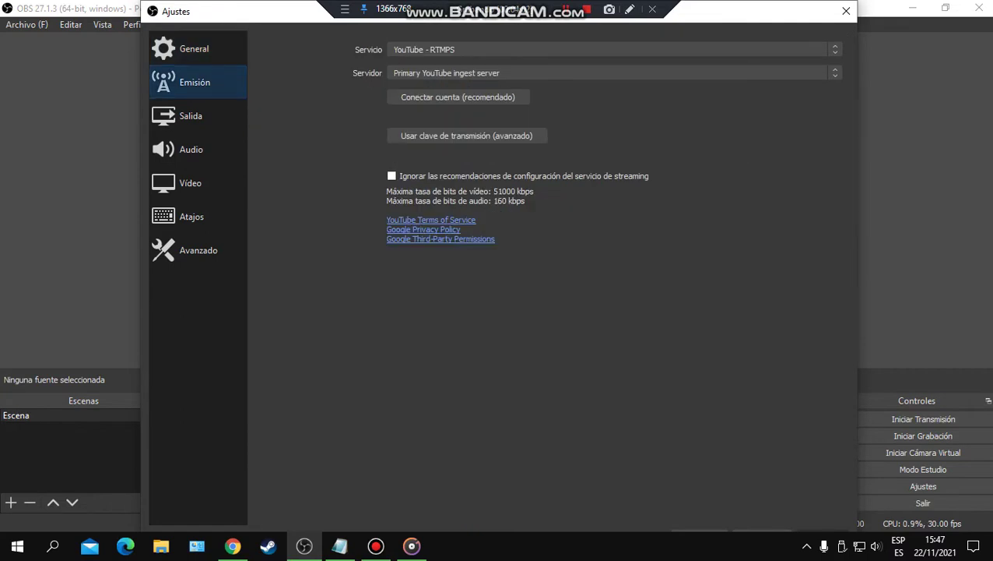
left_click(466, 135)
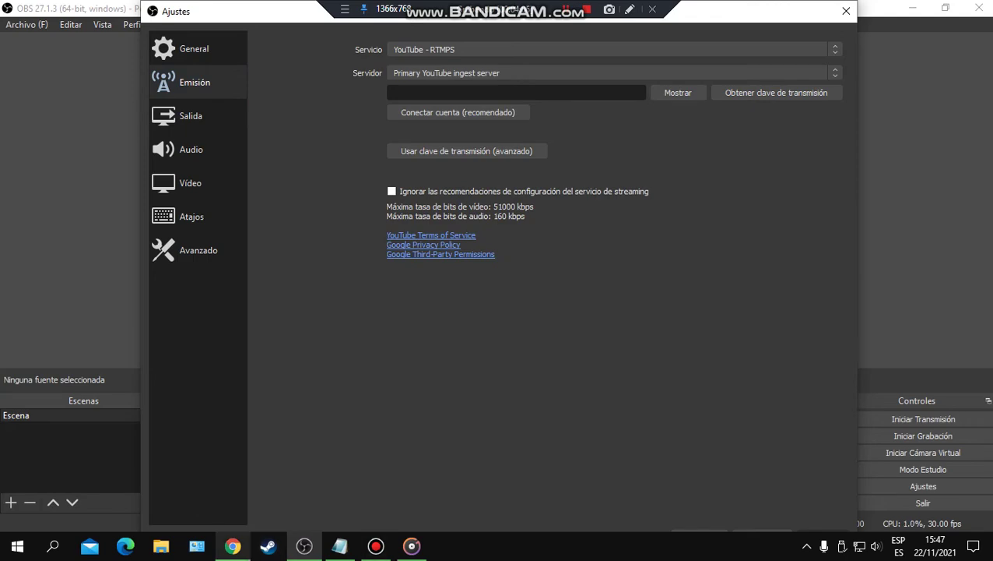
left_click(233, 546)
left_click(257, 12)
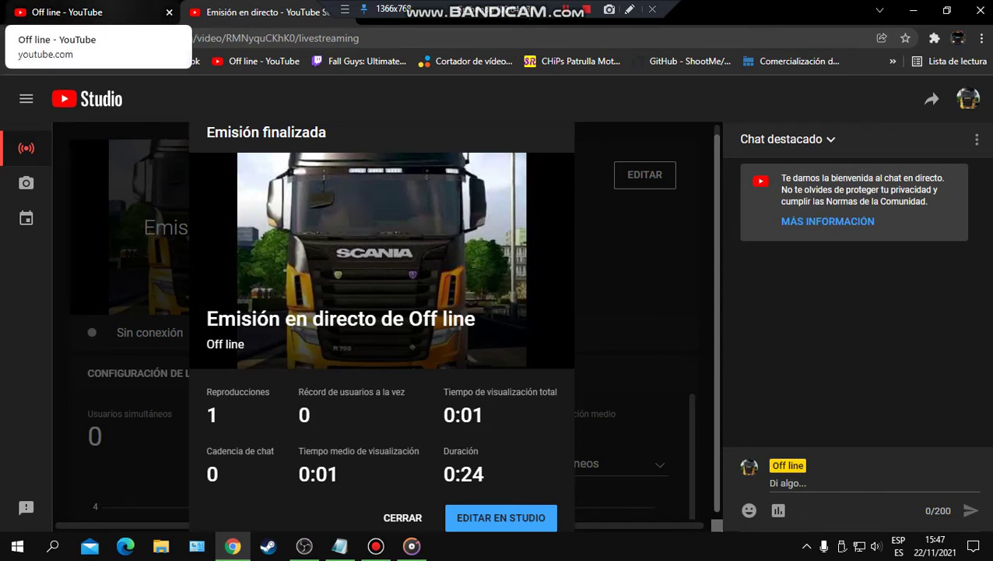
left_click(69, 11)
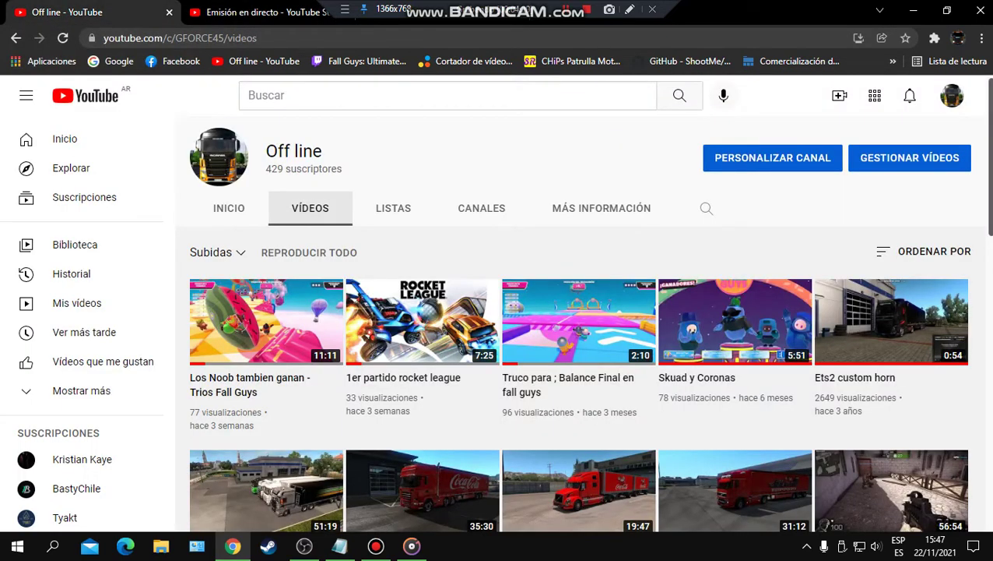
left_click(913, 11)
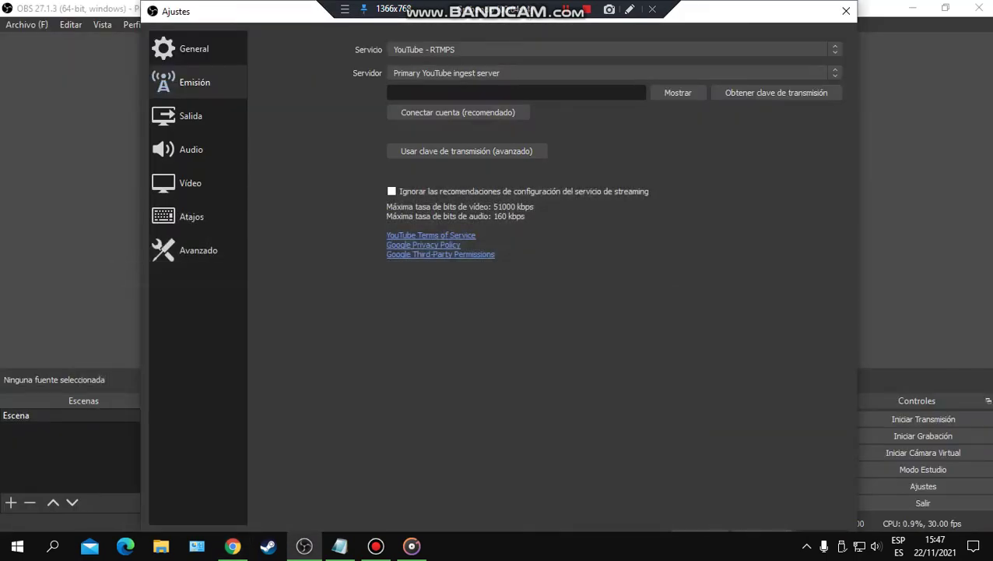
left_click_drag(260, 5, 260, 31)
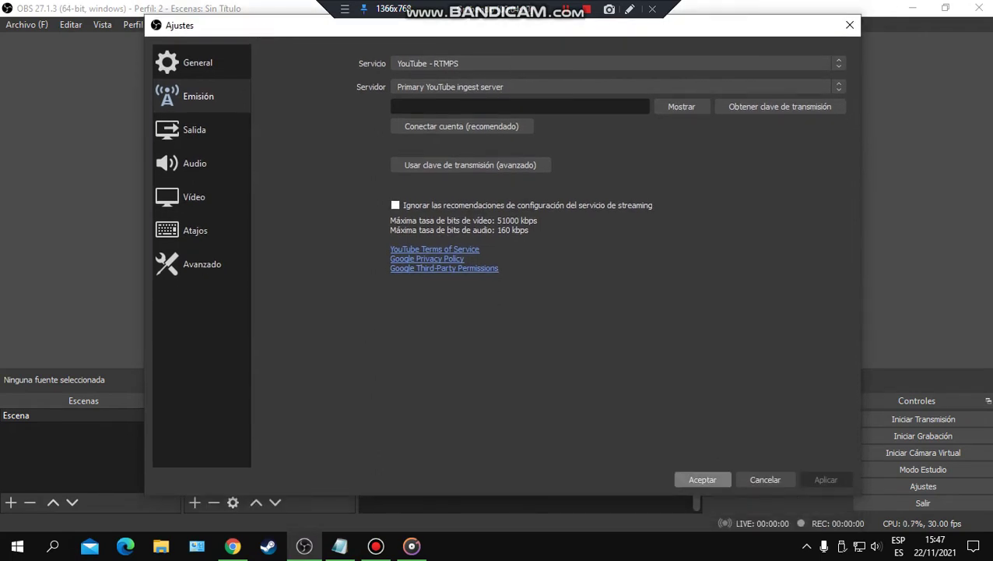
left_click(703, 479)
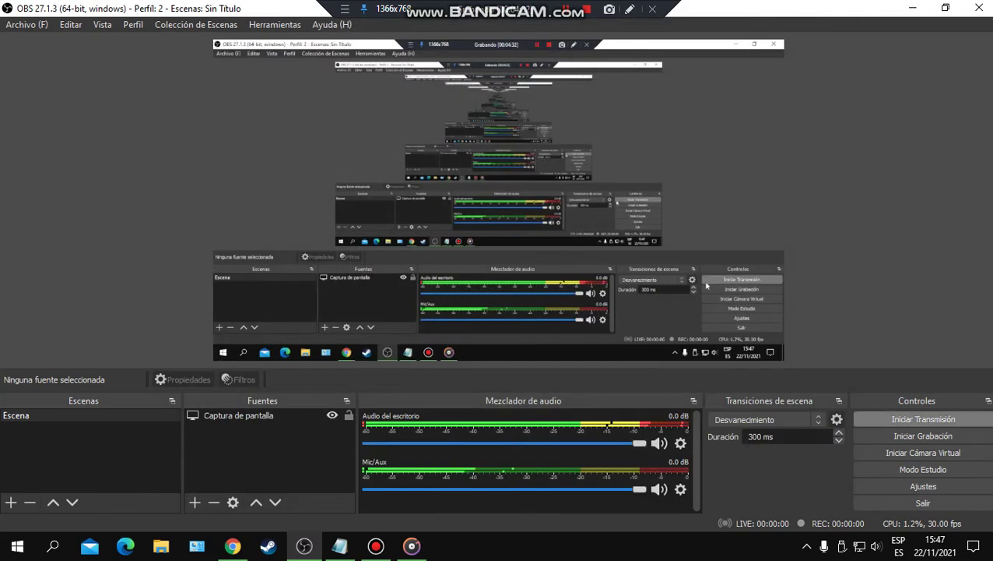
Try to start the stream, open the settings from the warning, and show the stream key field for YouTube - RTMPS.
left_click(869, 422)
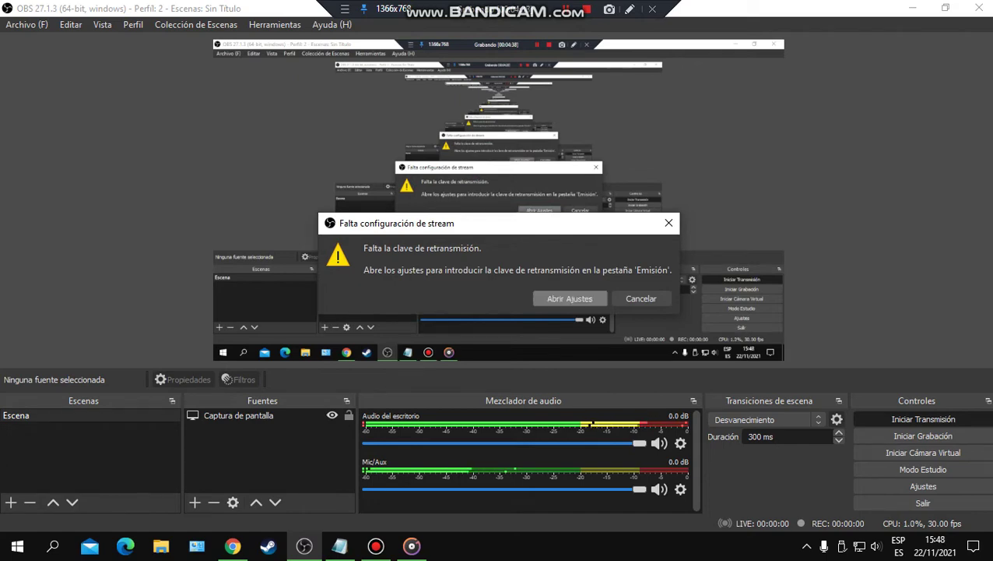
left_click(569, 298)
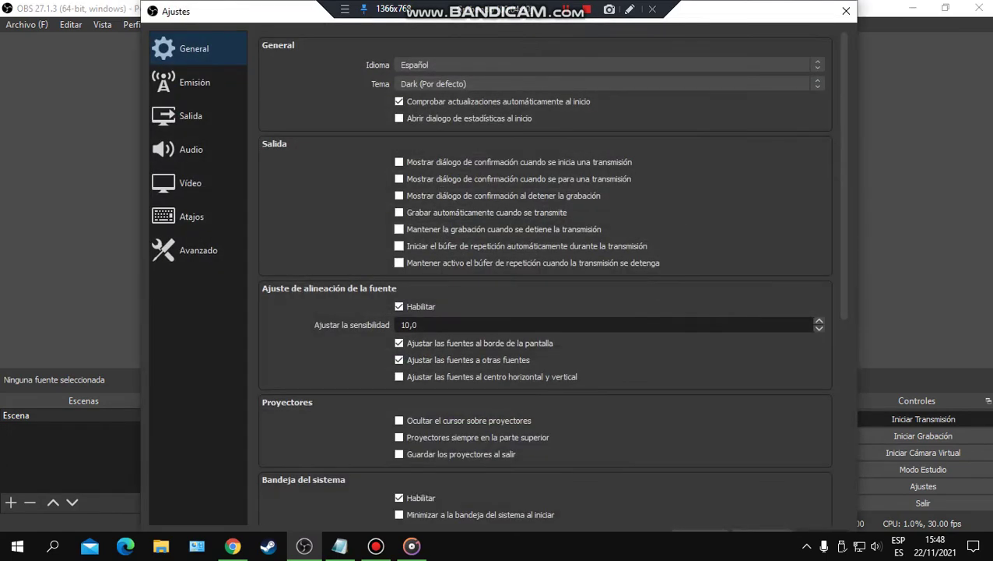
left_click(197, 82)
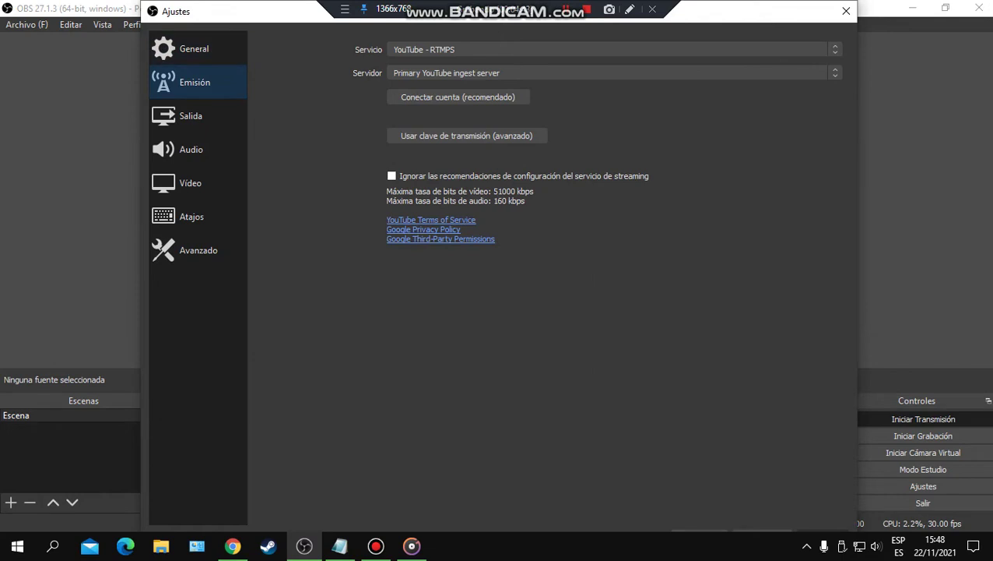
left_click_drag(262, 13, 267, 53)
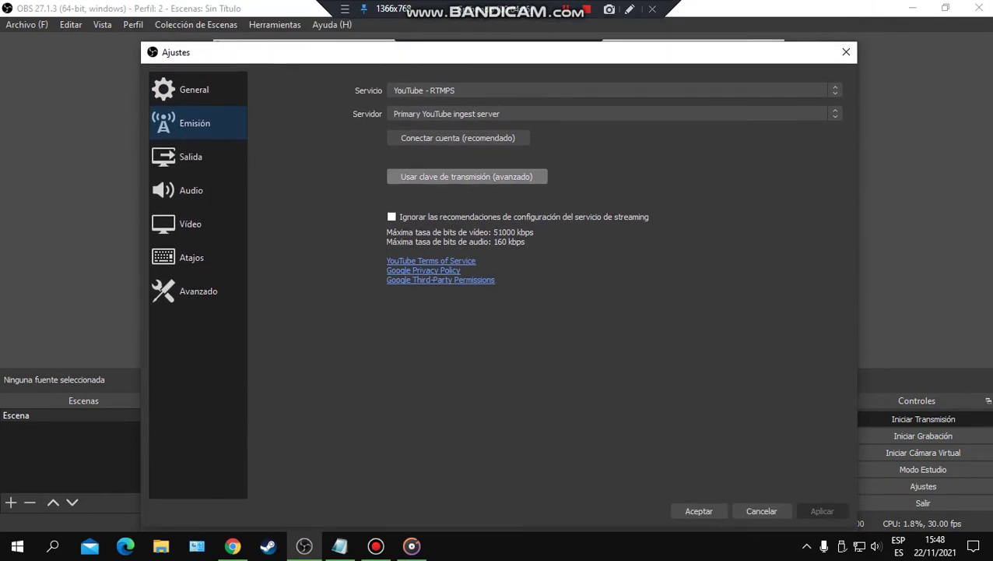
left_click(467, 177)
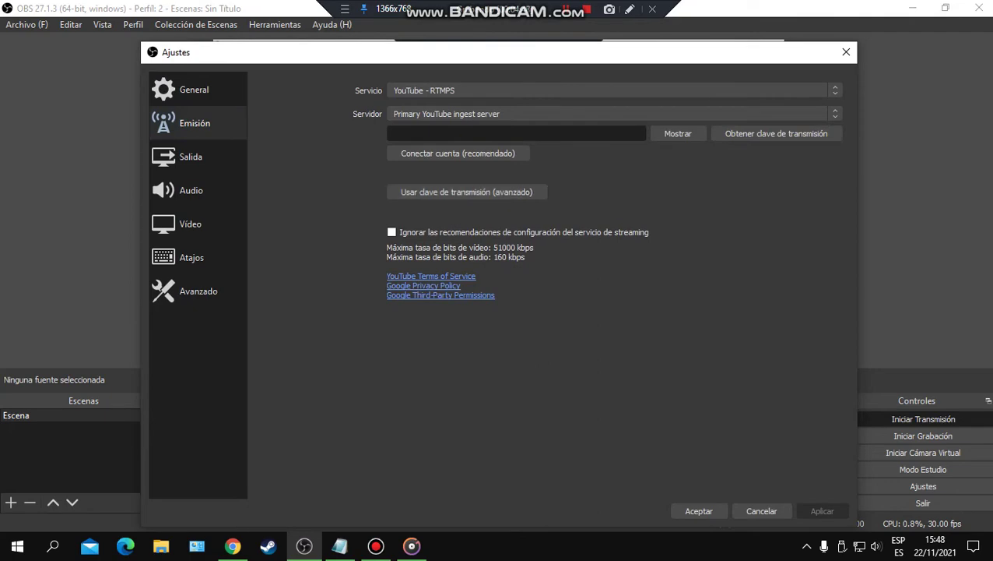
Switch to Chrome, reload YouTube Studio's live page, dismiss the finished broadcast summary and copy the default stream key.
left_click(232, 546)
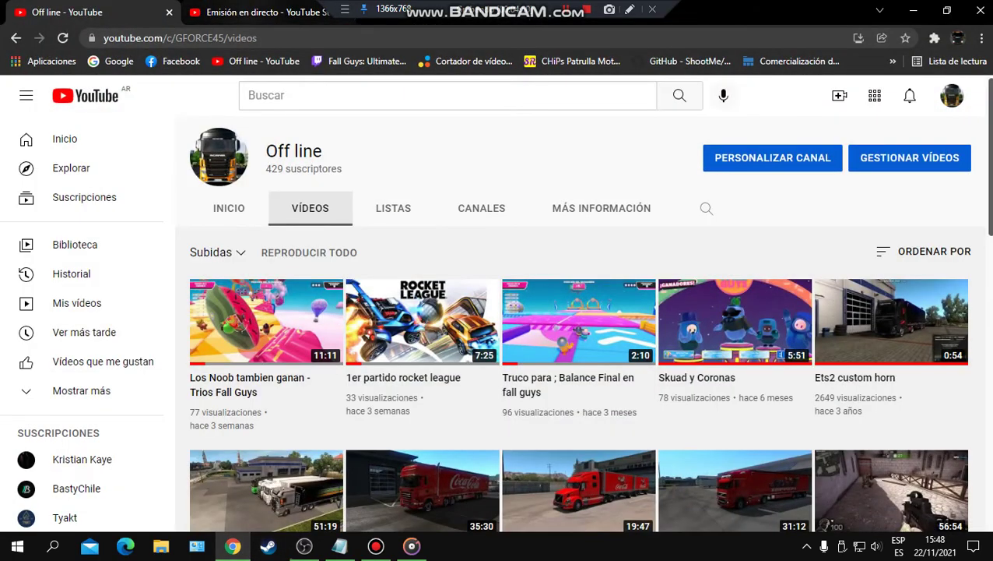
left_click(261, 12)
left_click(62, 39)
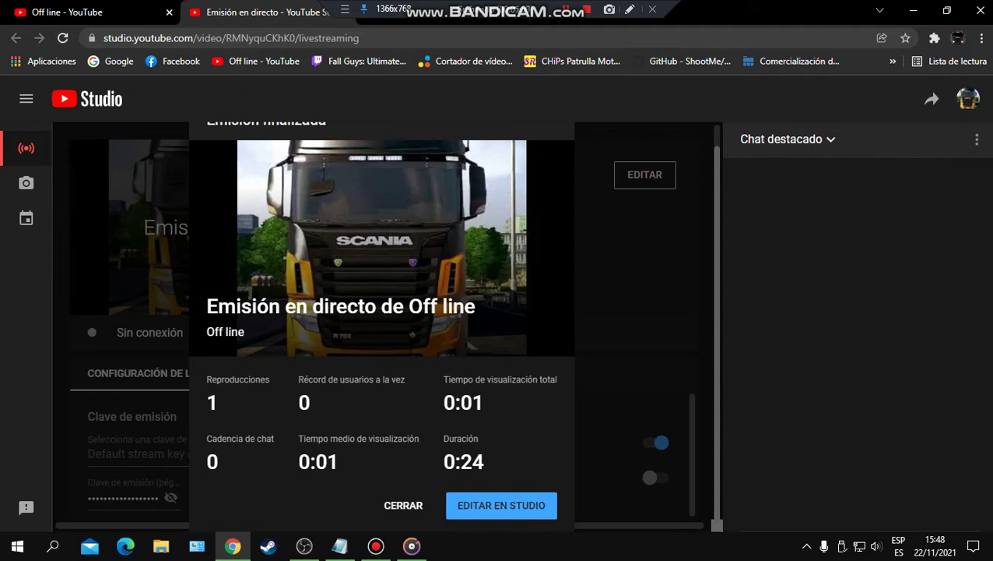
left_click(402, 505)
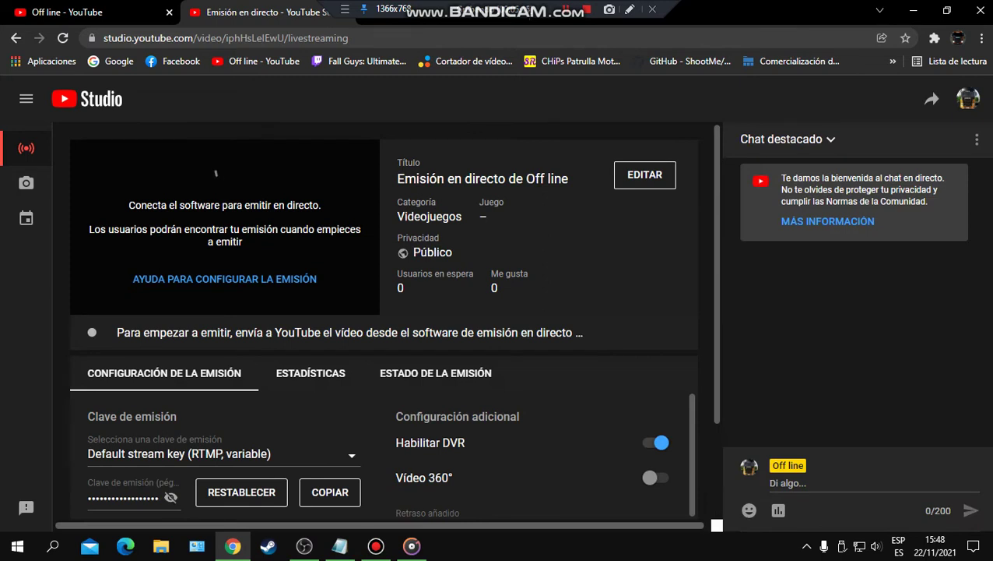
left_click(330, 491)
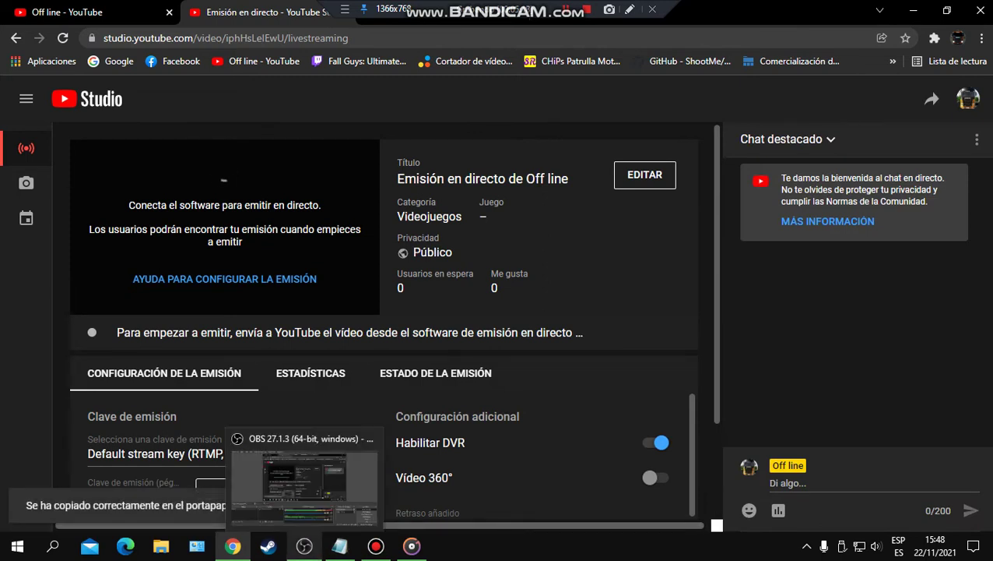
Return to OBS Studio, paste the stream key into the stream settings, and apply and accept them.
left_click(305, 546)
left_click(467, 133)
right_click(508, 134)
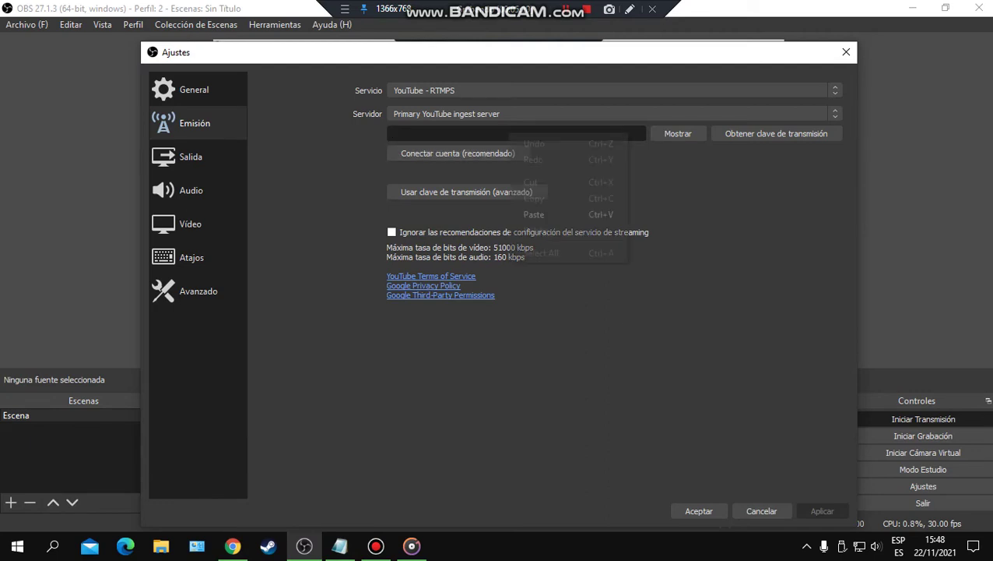
left_click(534, 214)
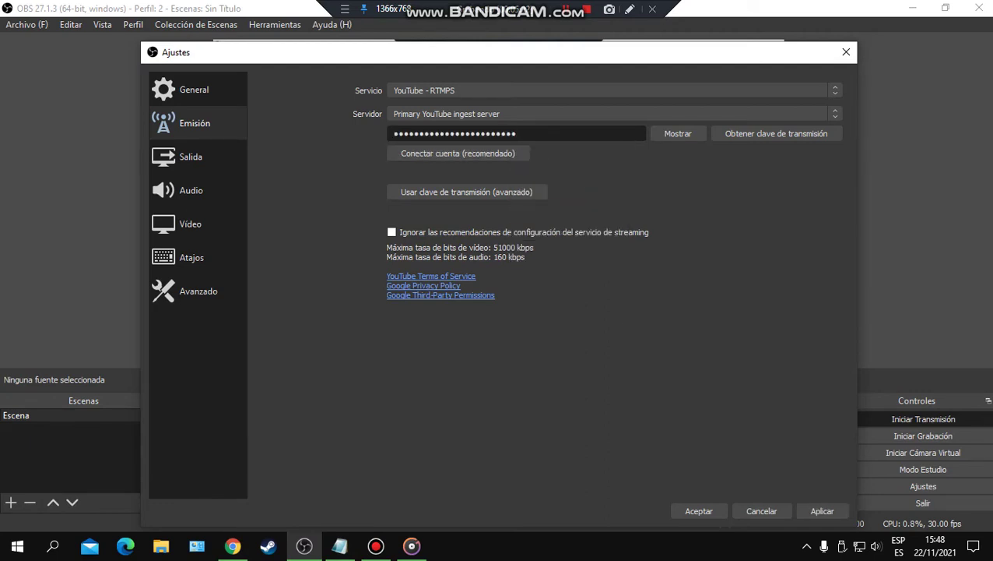
left_click(822, 511)
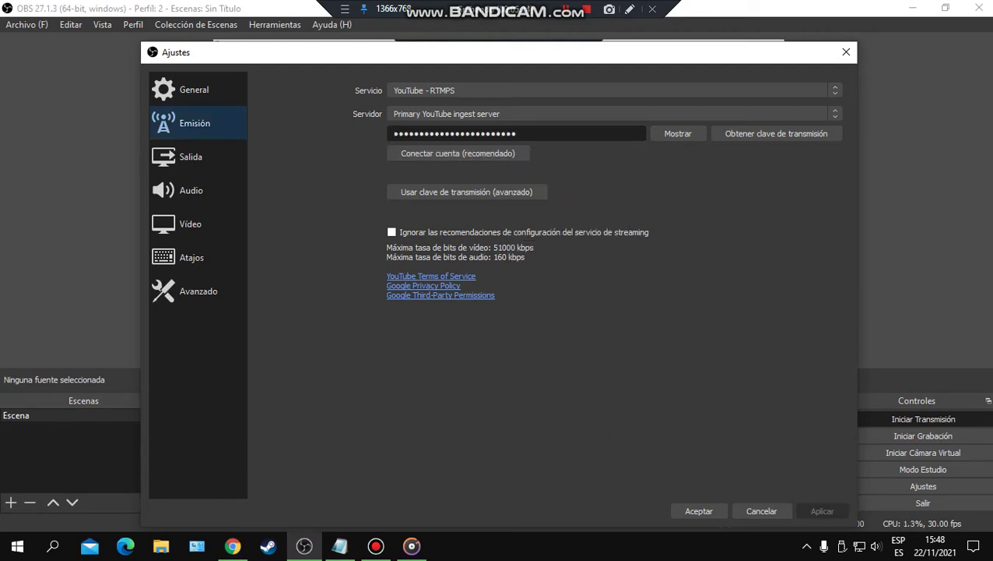
left_click(698, 511)
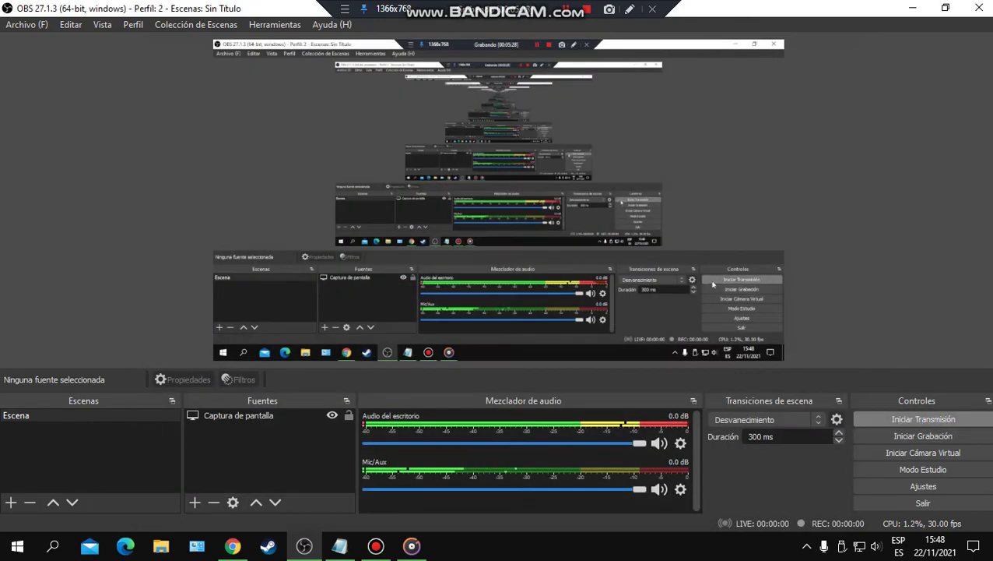
Start streaming and switch to Chrome to check the broadcast in YouTube Studio.
left_click(923, 419)
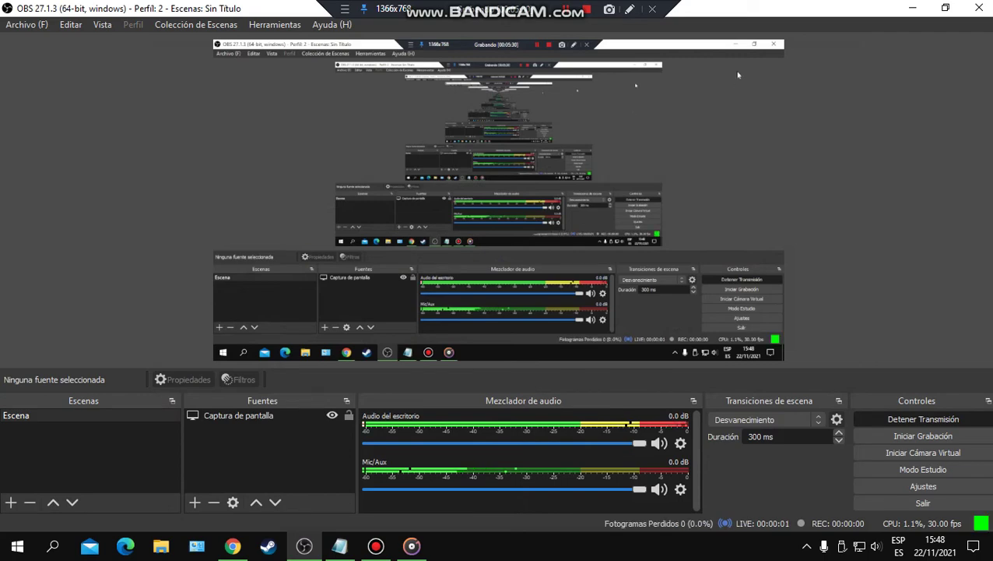
left_click(233, 545)
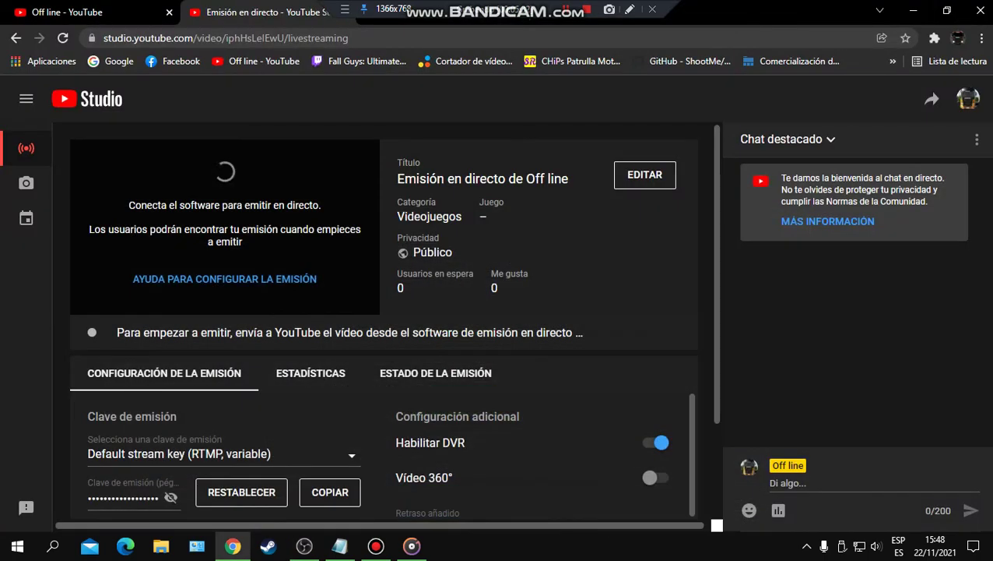